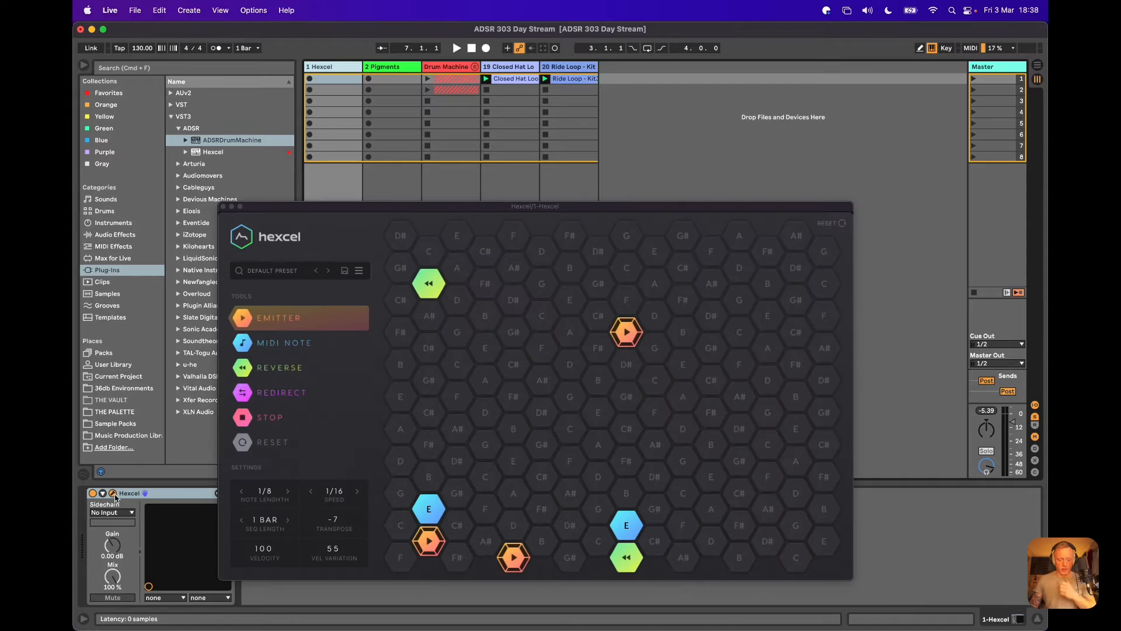
Move the Hexcel window clear of the first track's mixer controls and switch on the Hexcel and Pigments tracks.
left_click_drag(440, 207, 600, 122)
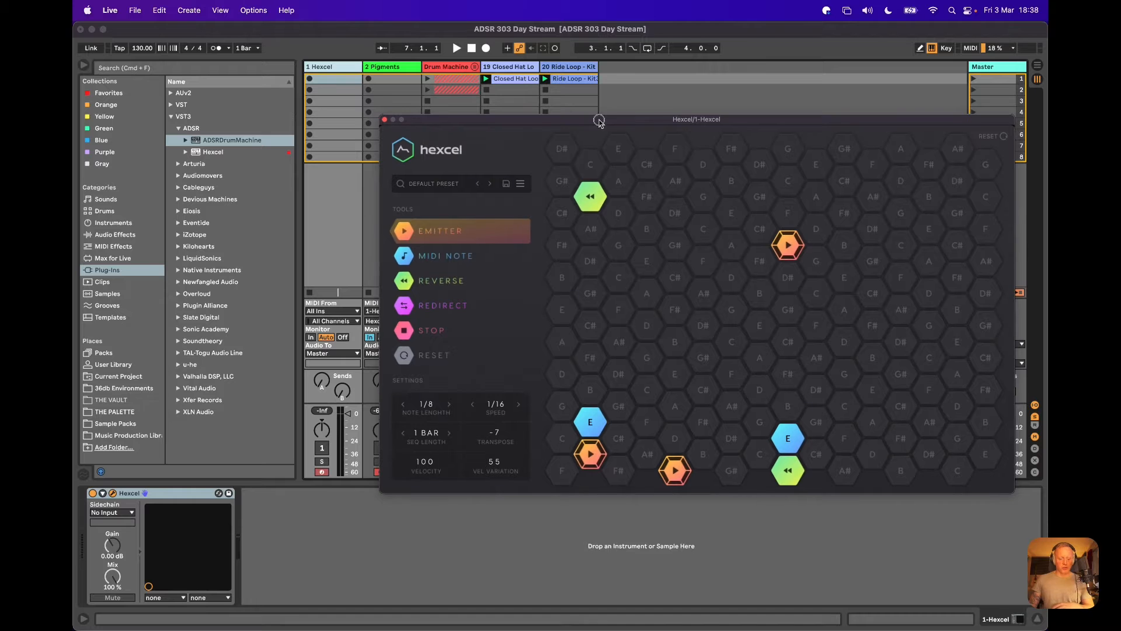
left_click_drag(410, 126, 429, 79)
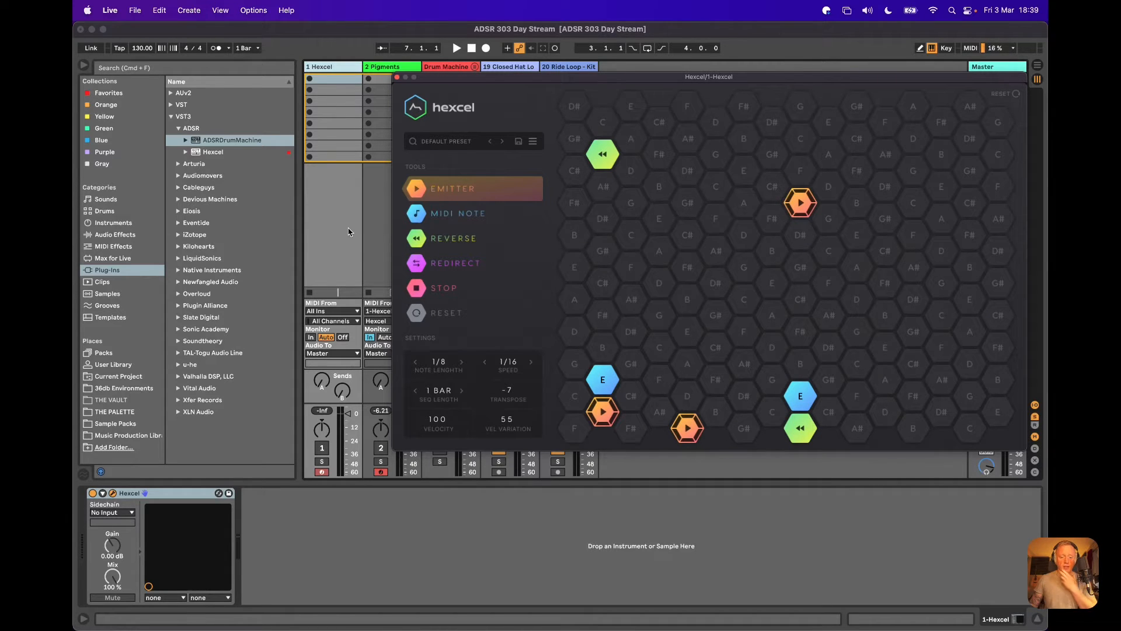
left_click(322, 448)
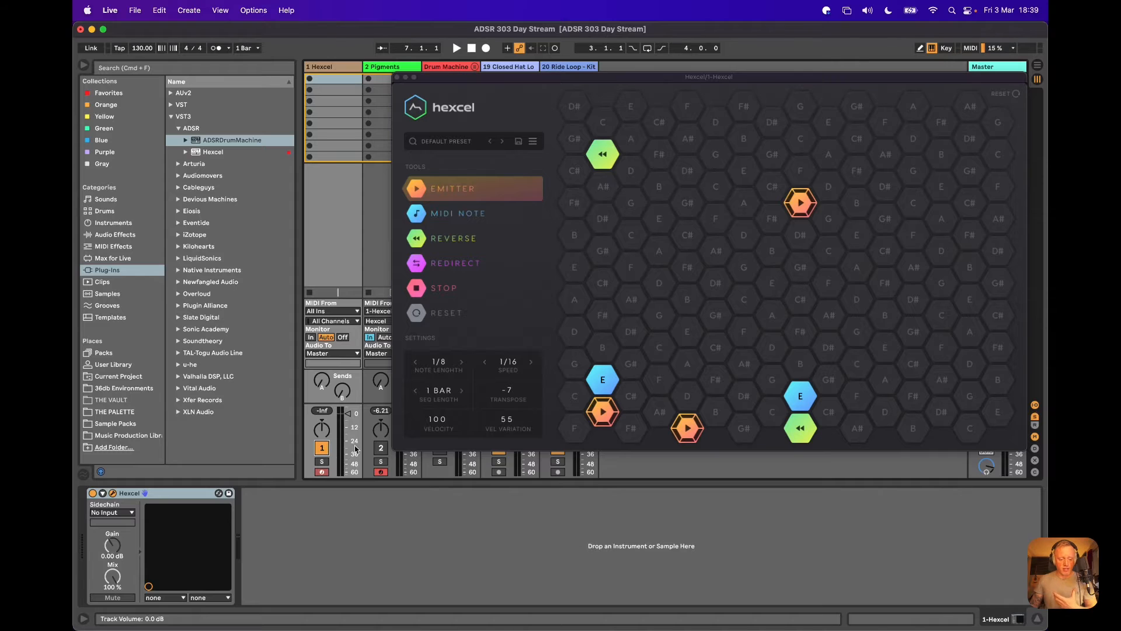
left_click(380, 448)
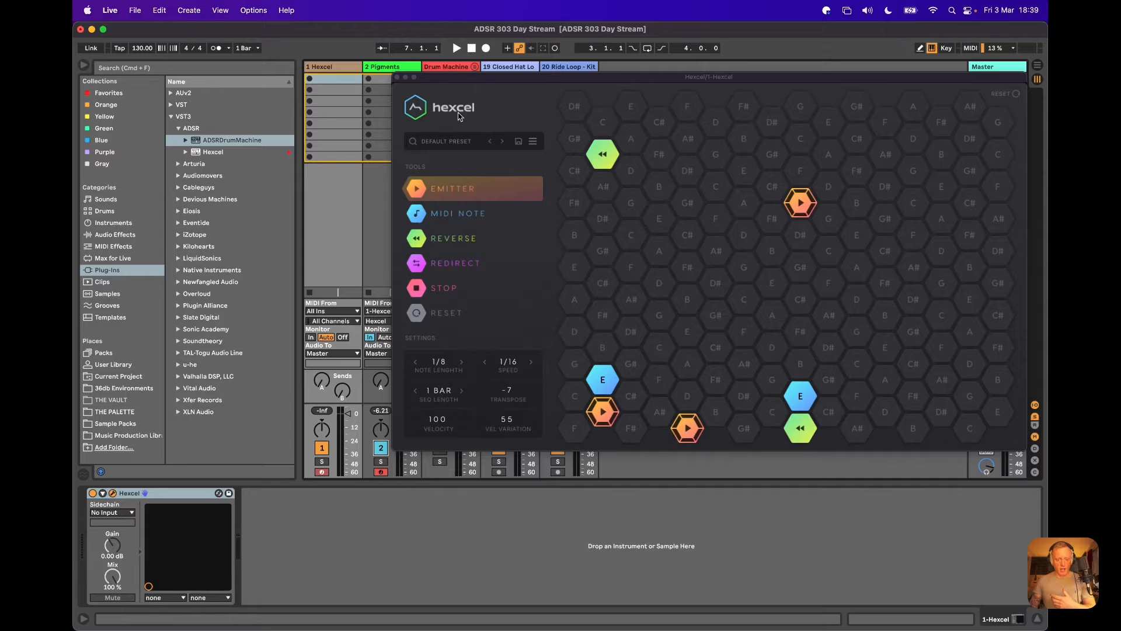
Open Hexcel's preset loader and look through its preset folders, from 303 - The Annual for Hexcel to Acid Techno 303.
left_click_drag(504, 76, 439, 71)
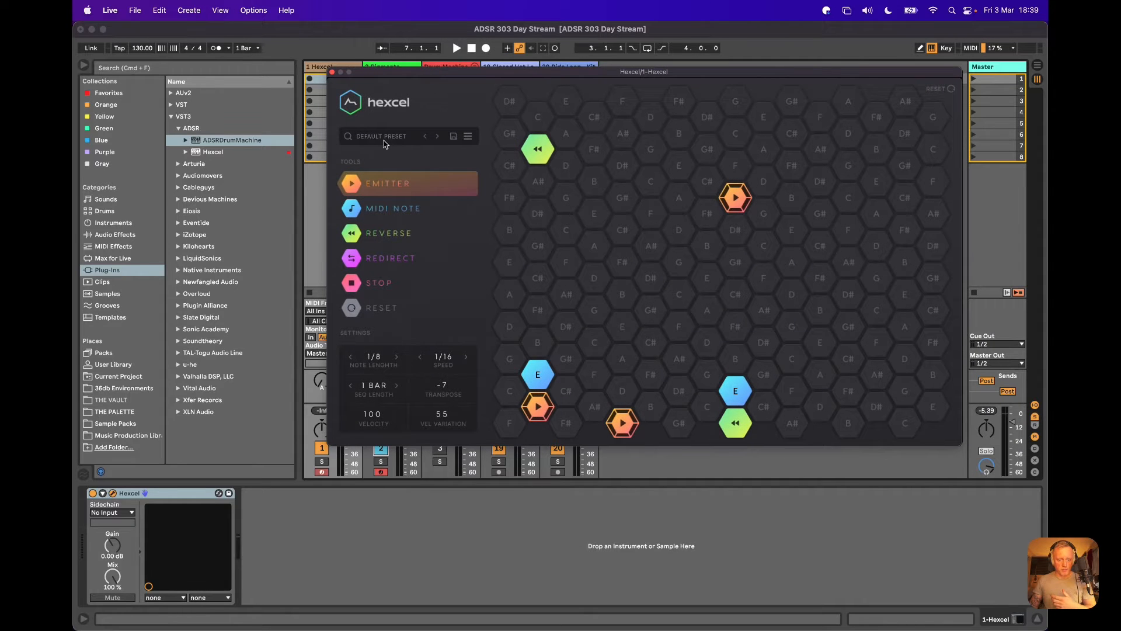
left_click(386, 138)
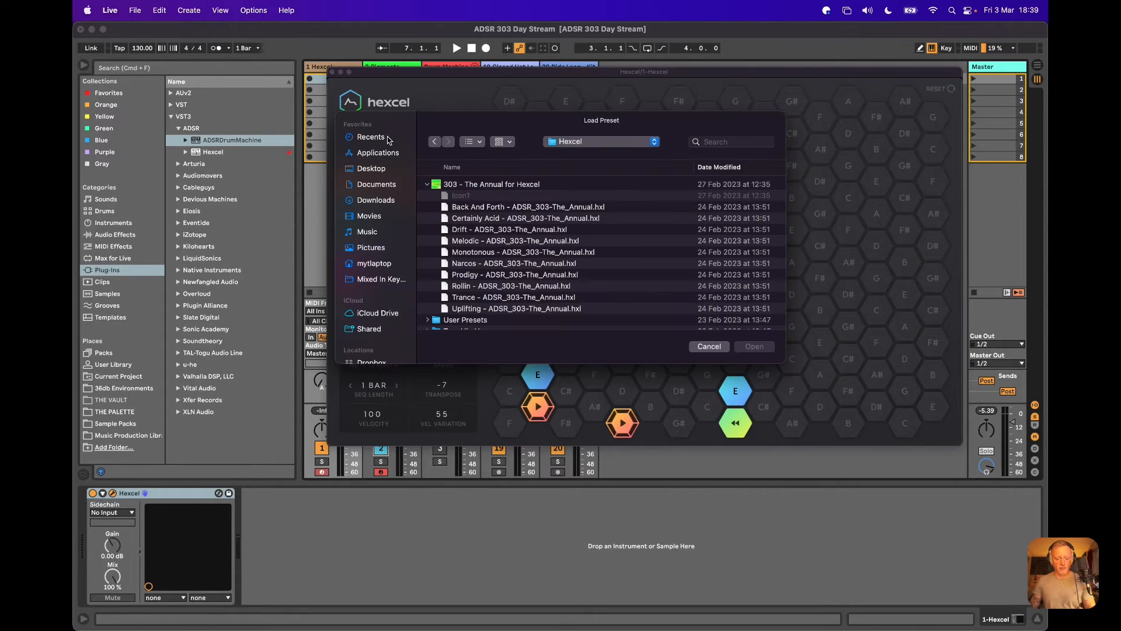
left_click(478, 184)
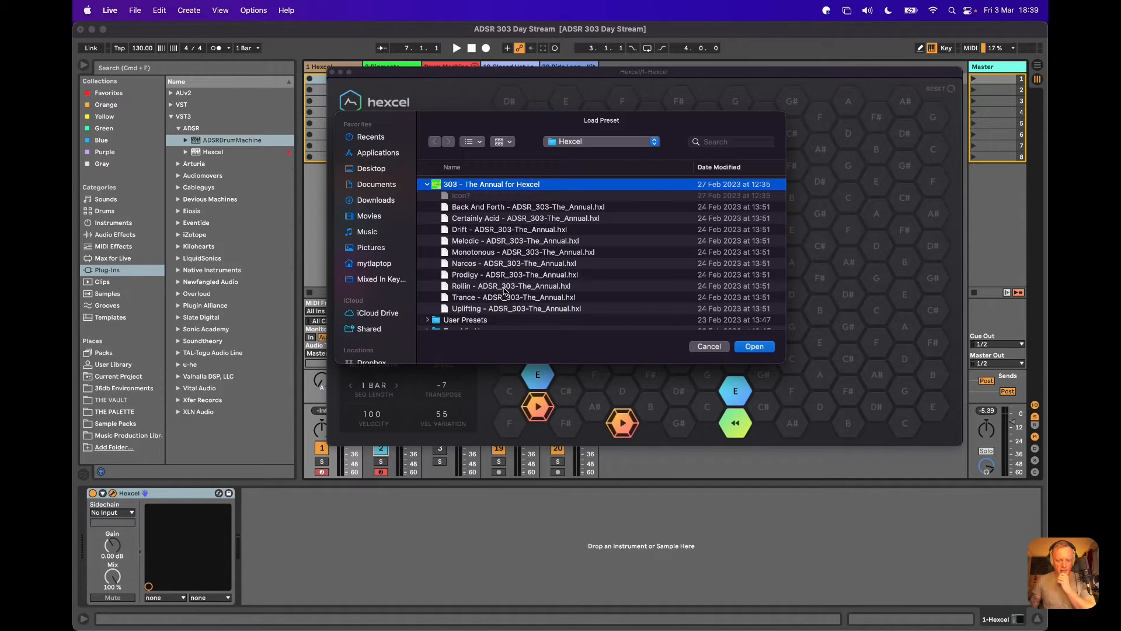
scroll(506, 292, "down", 1)
scroll(506, 292, "down", 5)
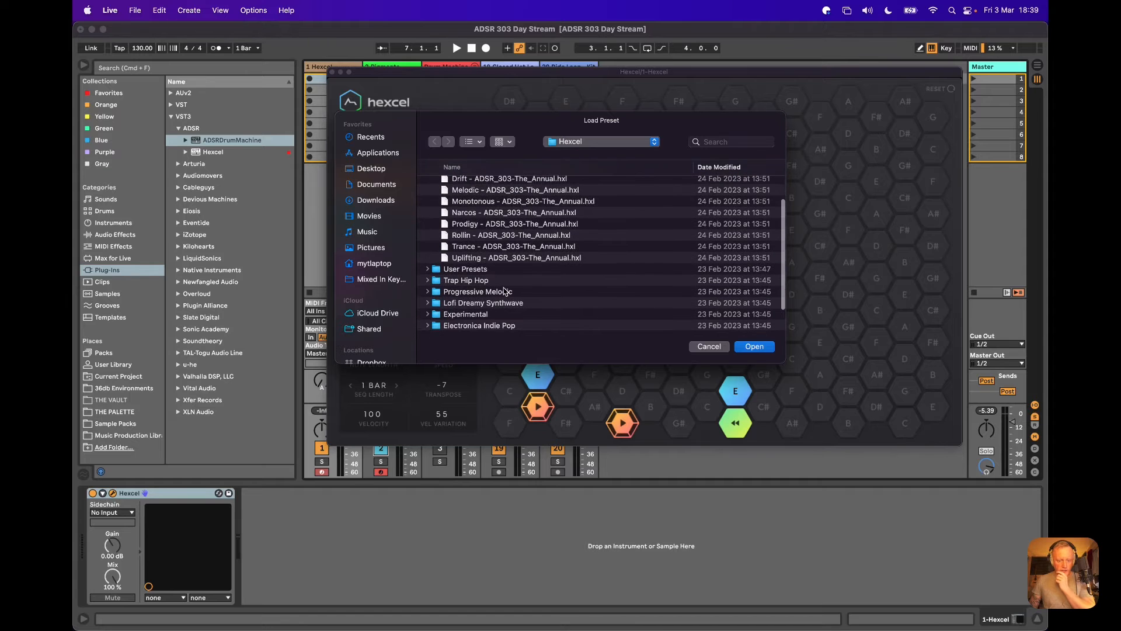
scroll(506, 292, "down", 2)
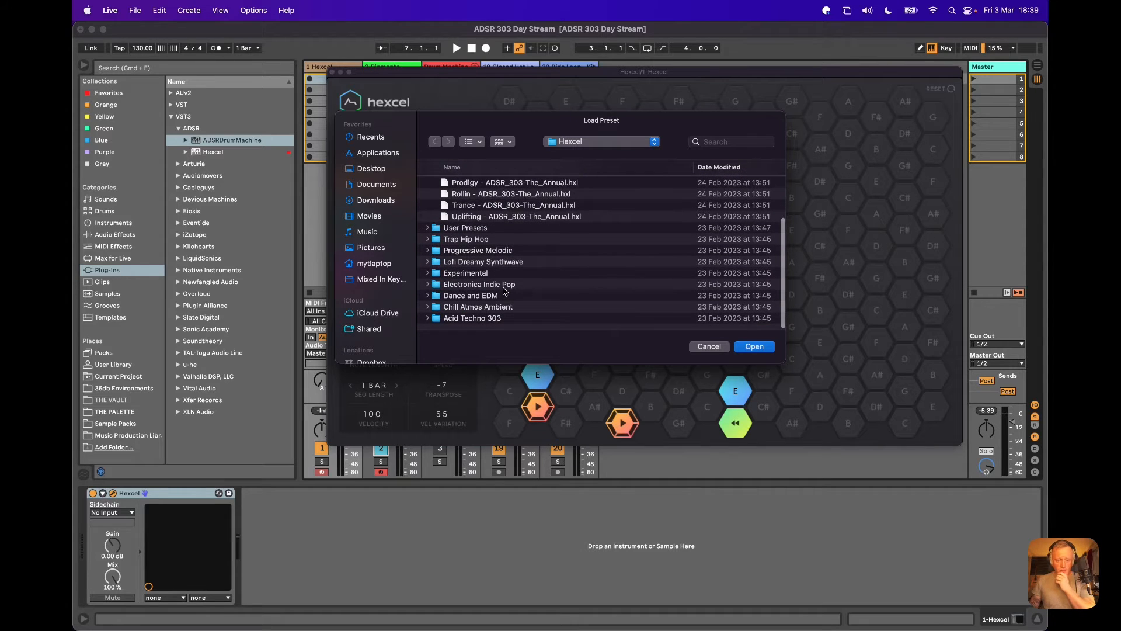
scroll(504, 287, "right", 1)
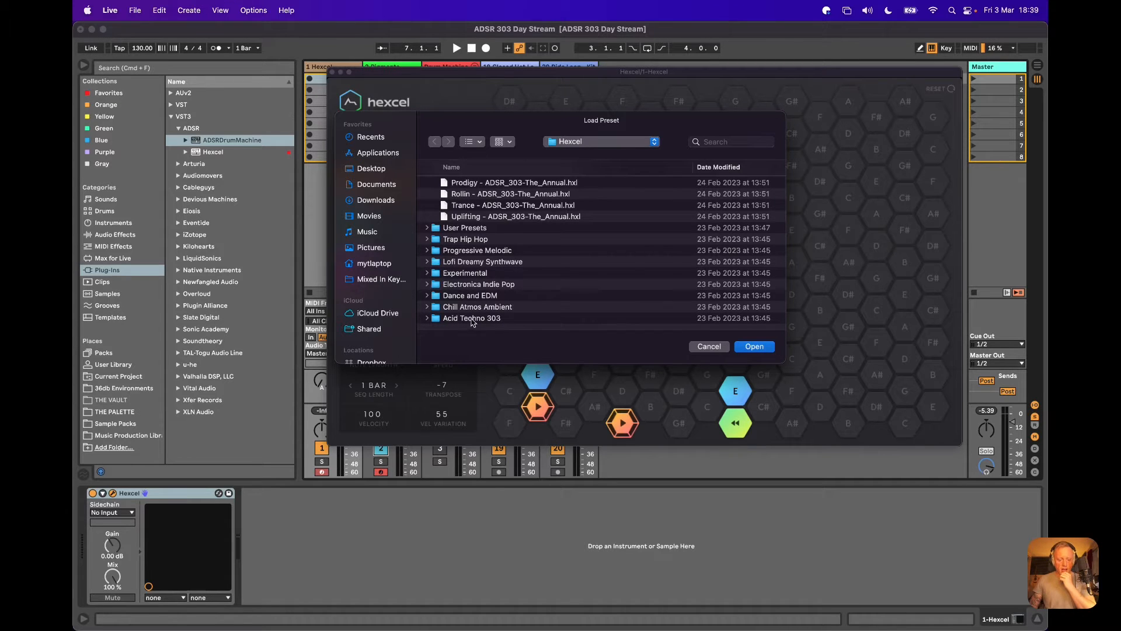
scroll(533, 243, "up", 3)
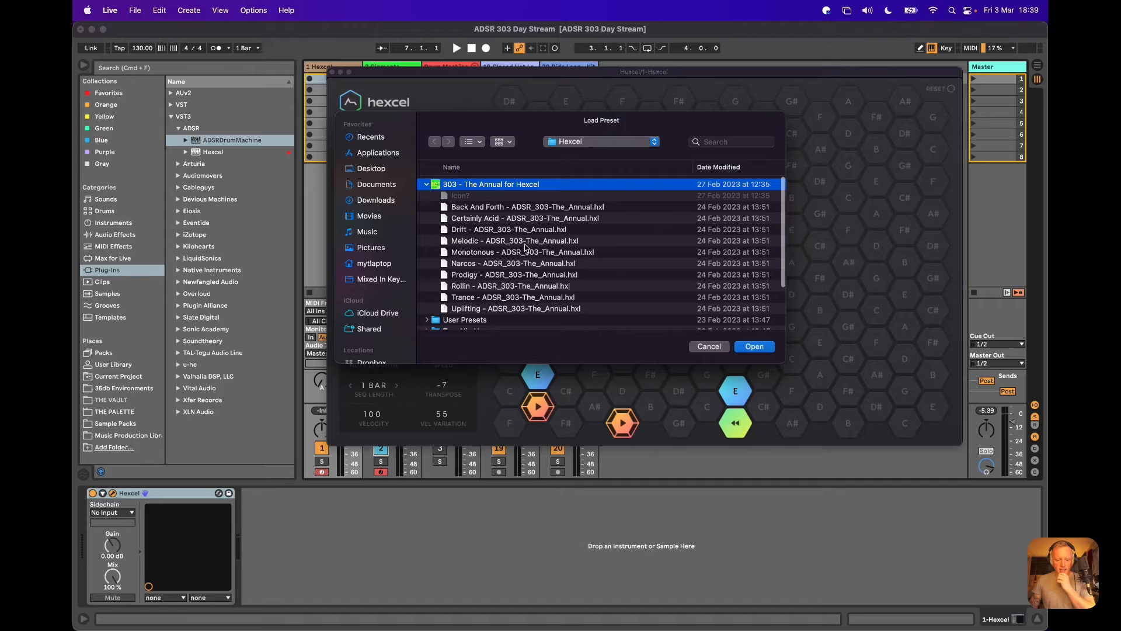
left_click(561, 143)
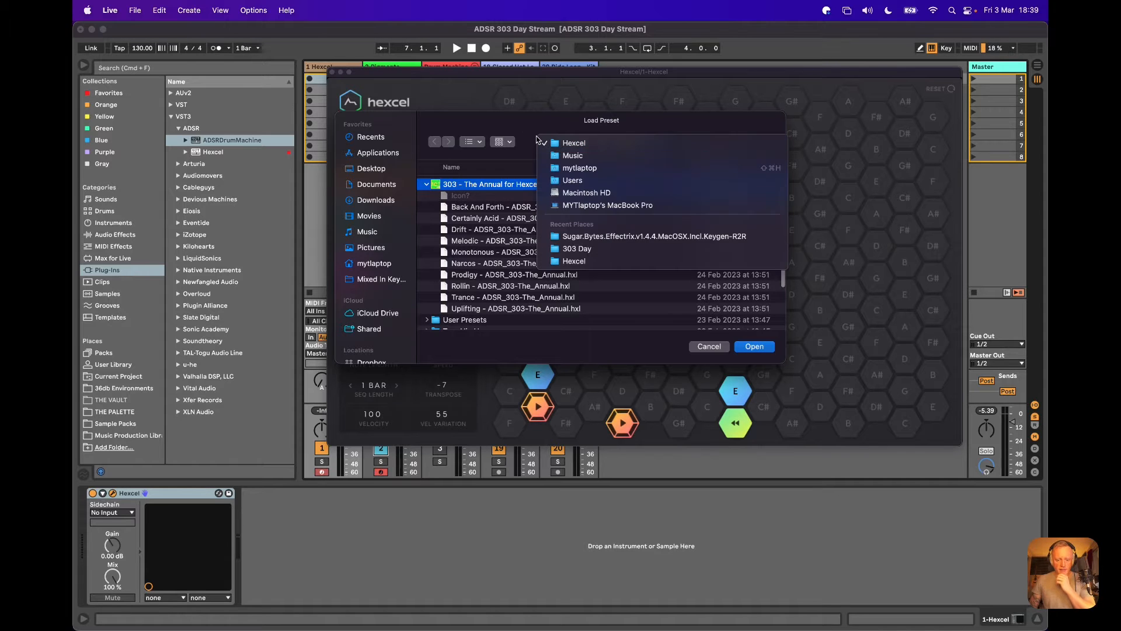
left_click(541, 146)
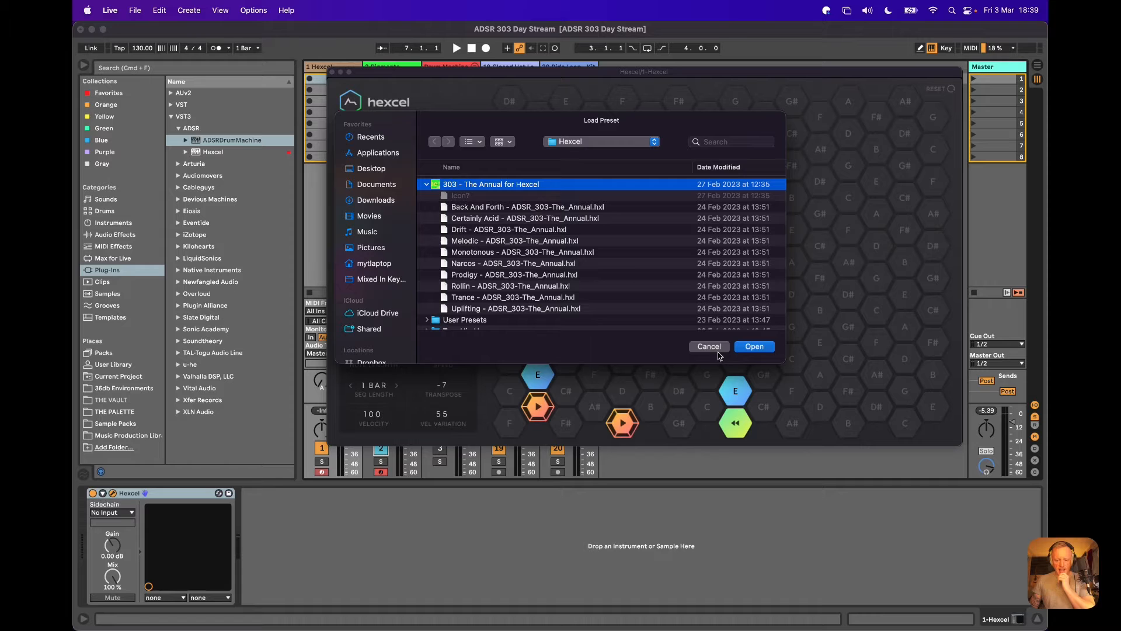
Browse to the ADSR folder inside Sample Packs on the Sample Library 2021 drive.
scroll(385, 295, "down", 5)
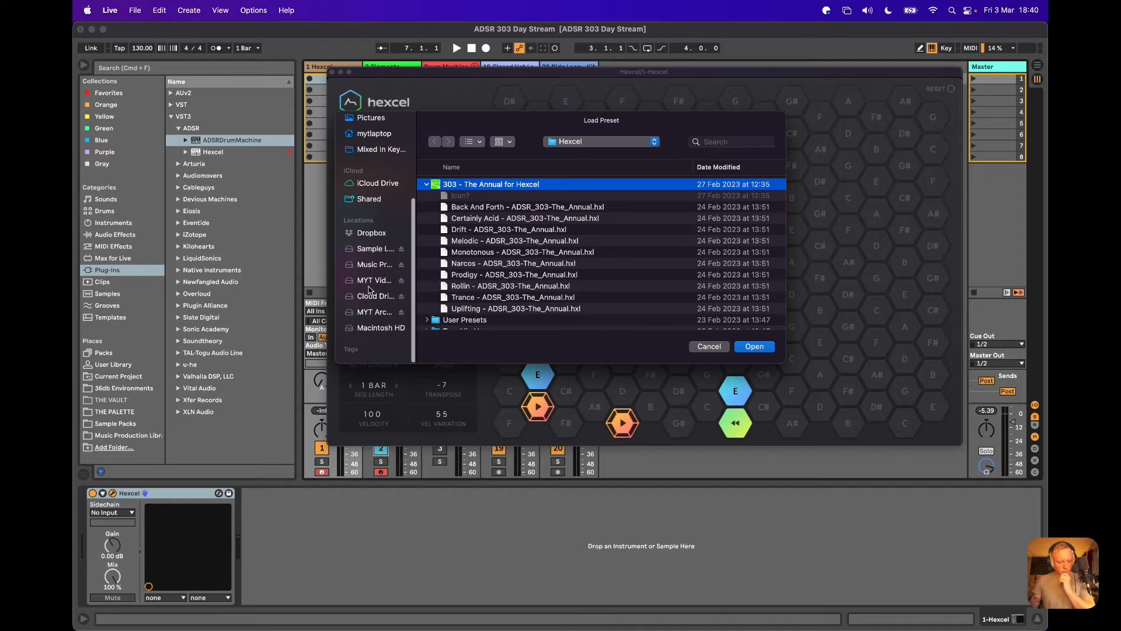
left_click(376, 257)
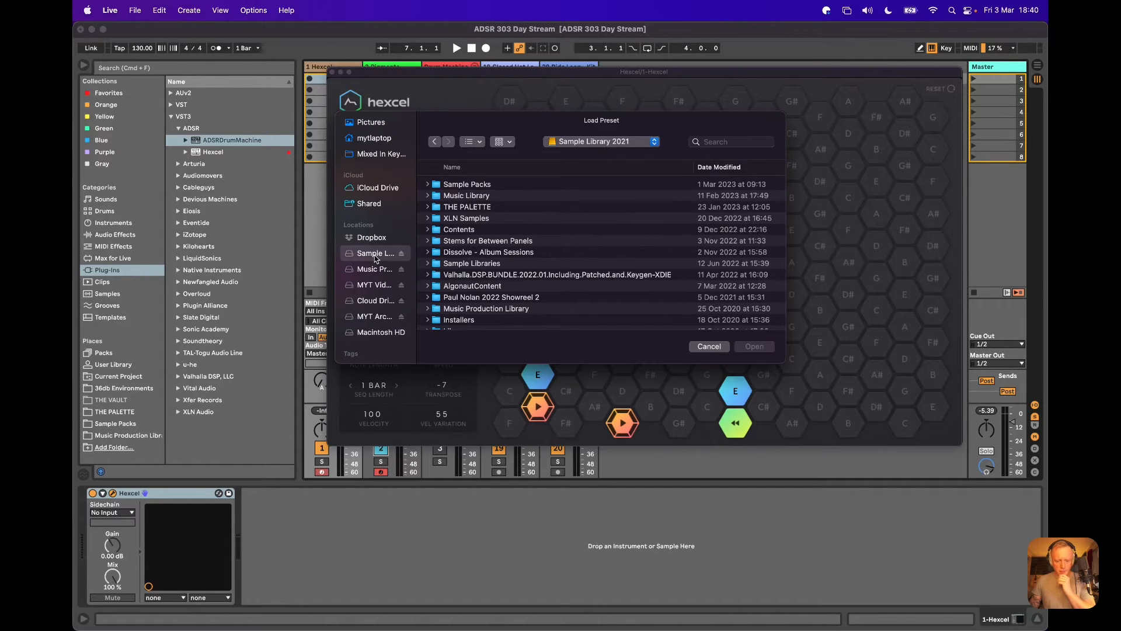
scroll(475, 257, "down", 2)
scroll(460, 290, "up", 2)
double_click(465, 182)
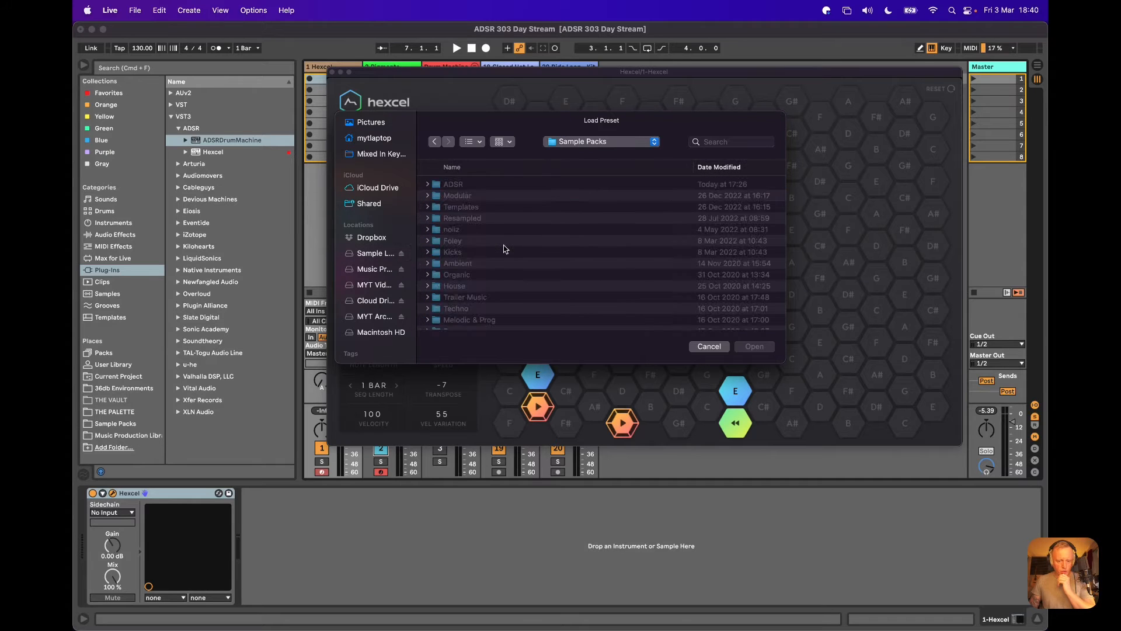
double_click(454, 184)
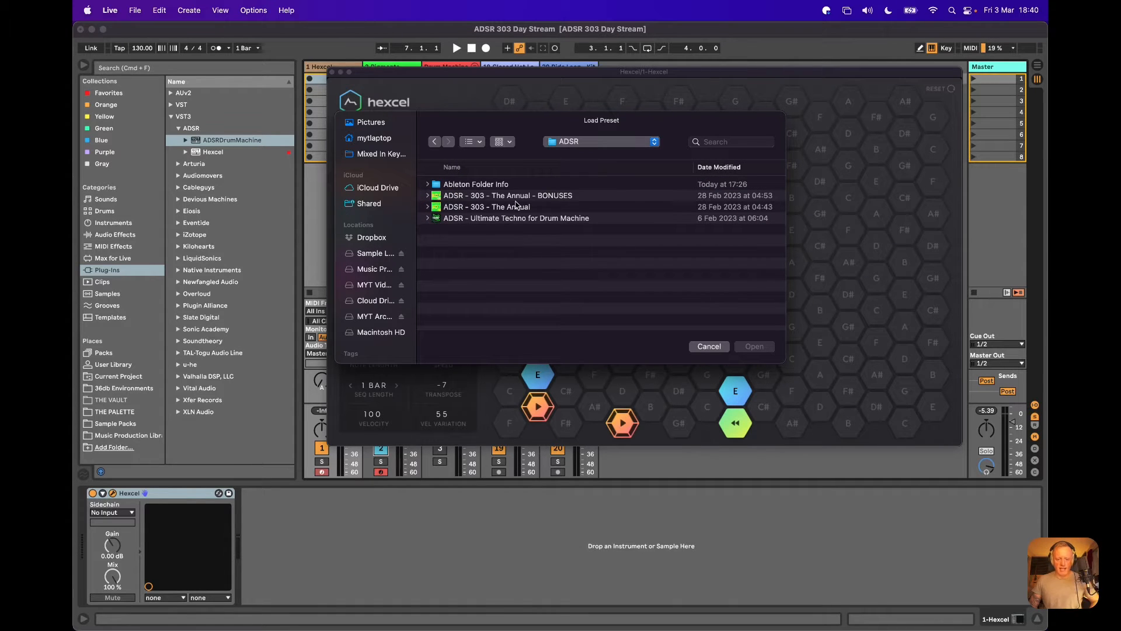
Inspect the contents of the 303 - The Annual bonus, Hexcel preset and main pack folders, closing the loader without loading a preset.
left_click(428, 197)
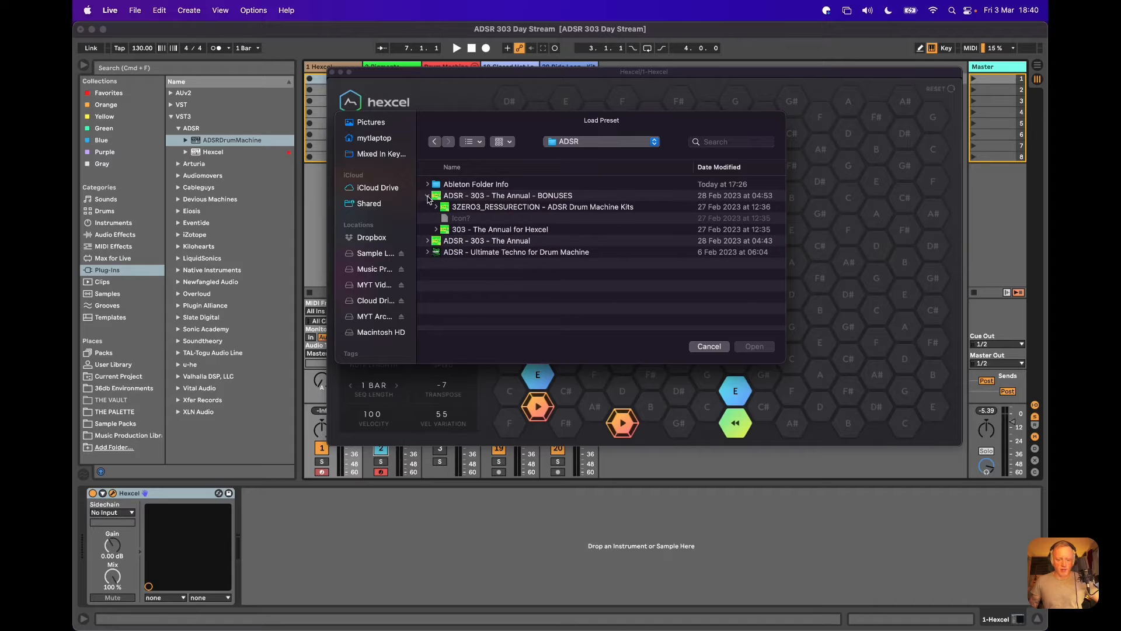
left_click(433, 232)
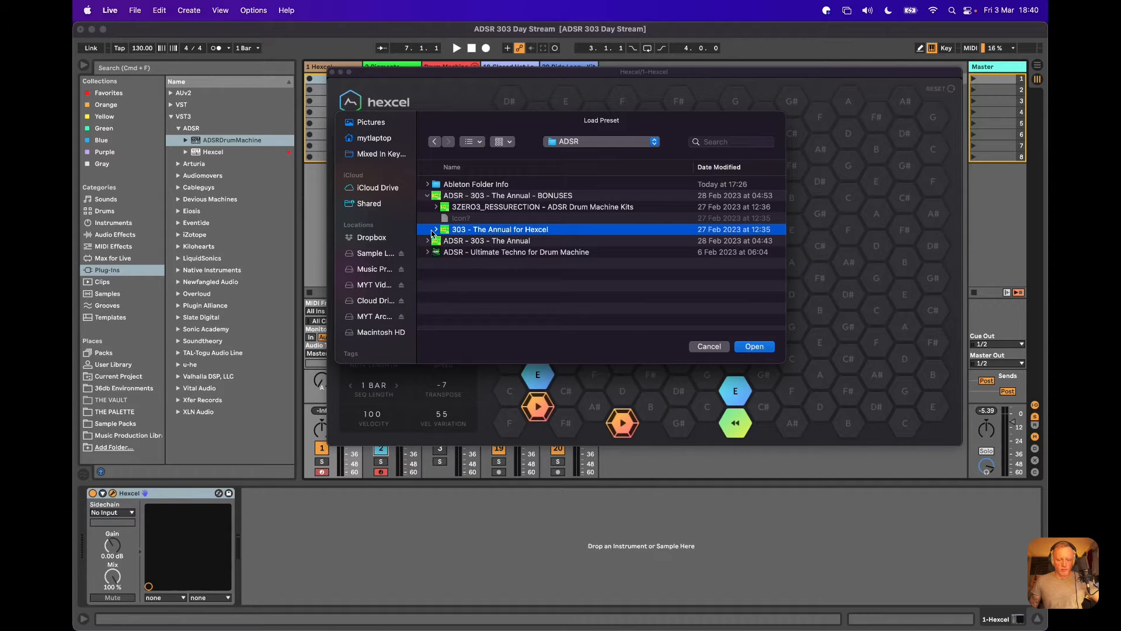
left_click(438, 230)
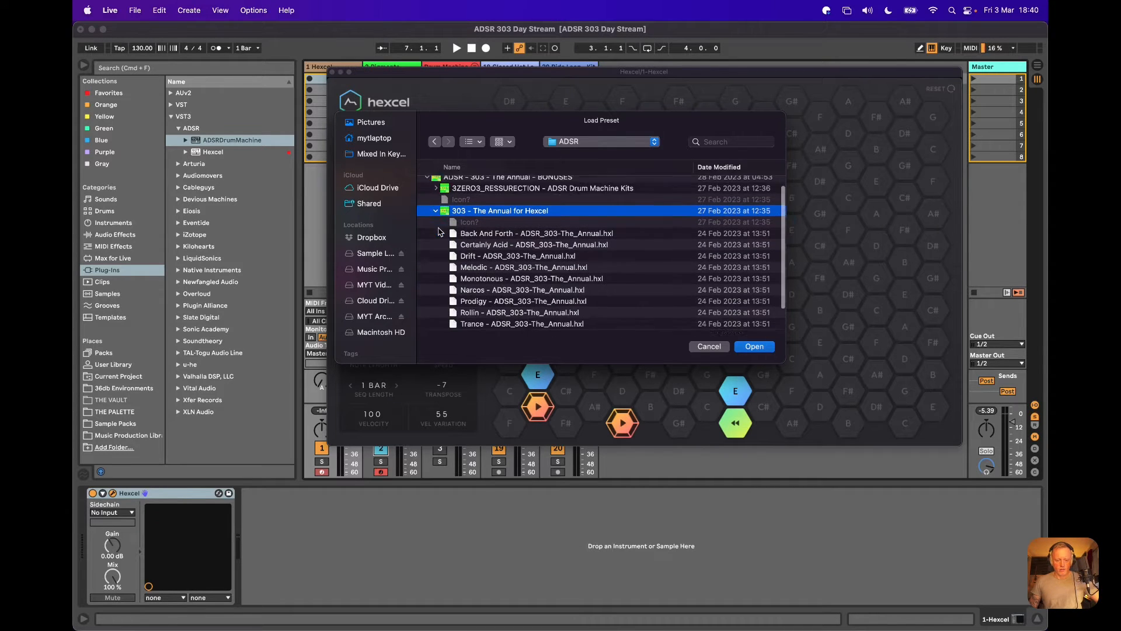
left_click(437, 193)
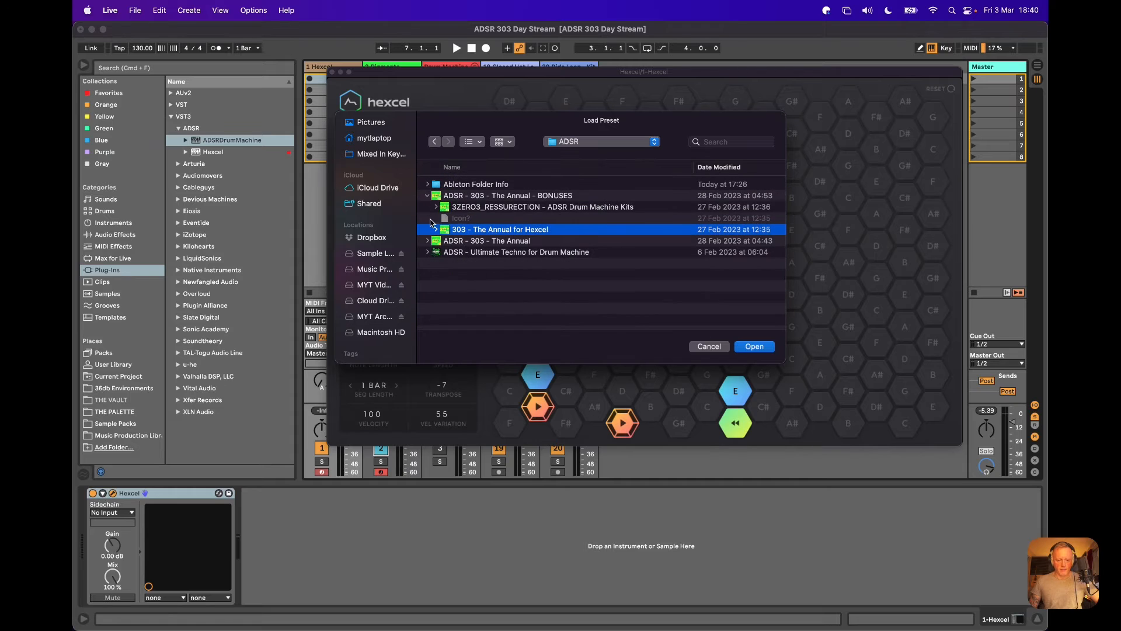
left_click(427, 241)
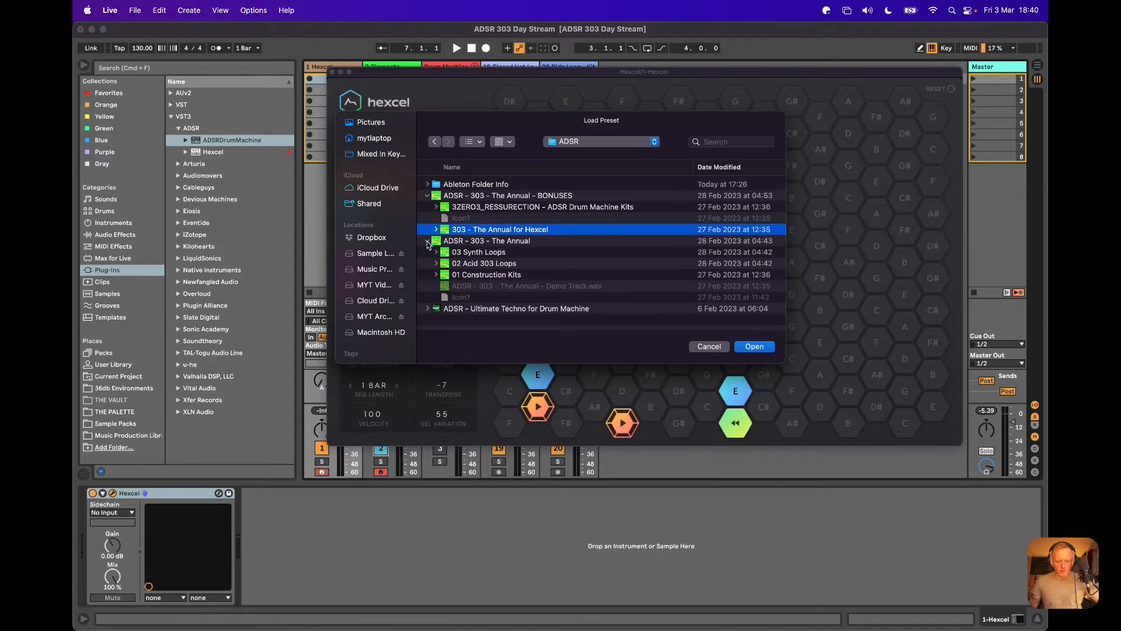
left_click(427, 241)
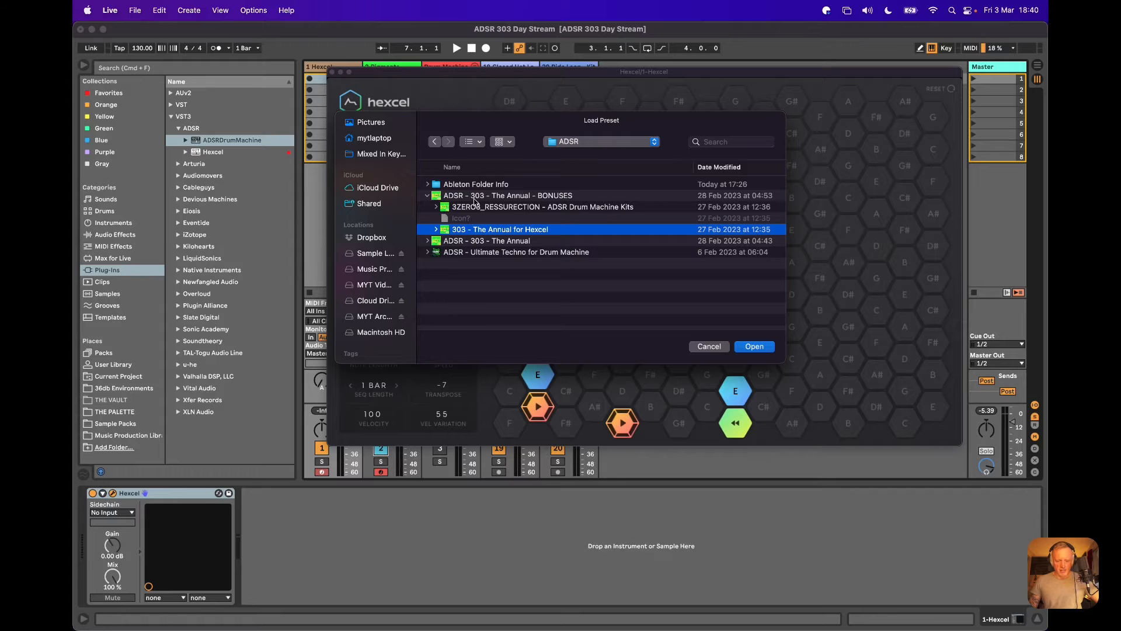
left_click(708, 347)
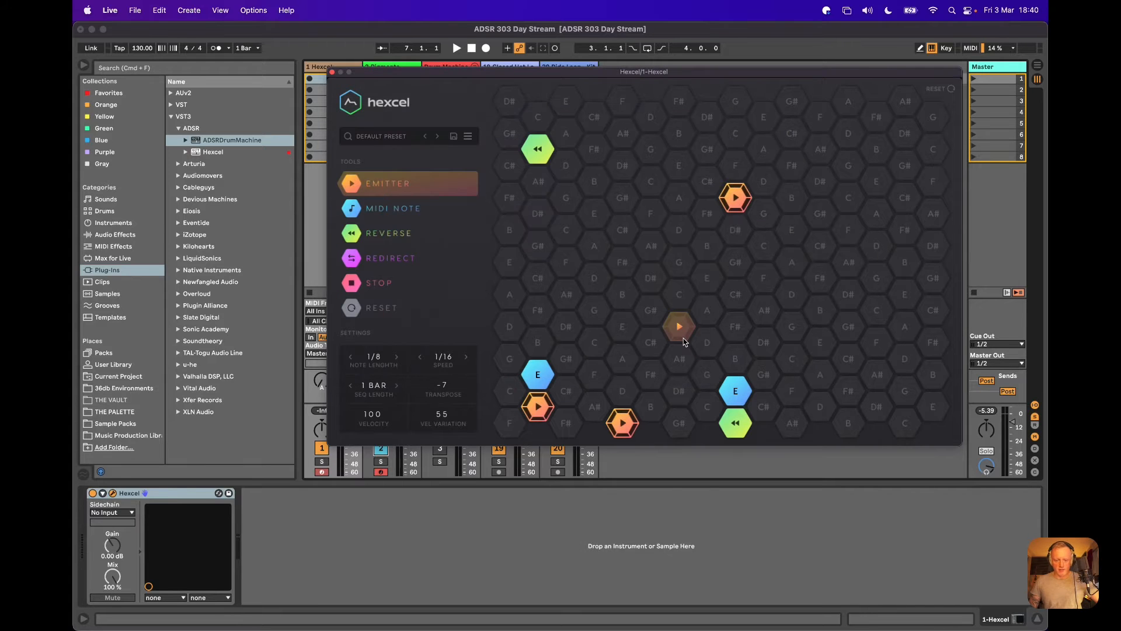
Solo the Hexcel and Pigments tracks and start playback to hear the current hexagon pattern.
mouse_move(369, 71)
left_mouse_down()
mouse_move(393, 75)
mouse_move(382, 71)
left_mouse_up()
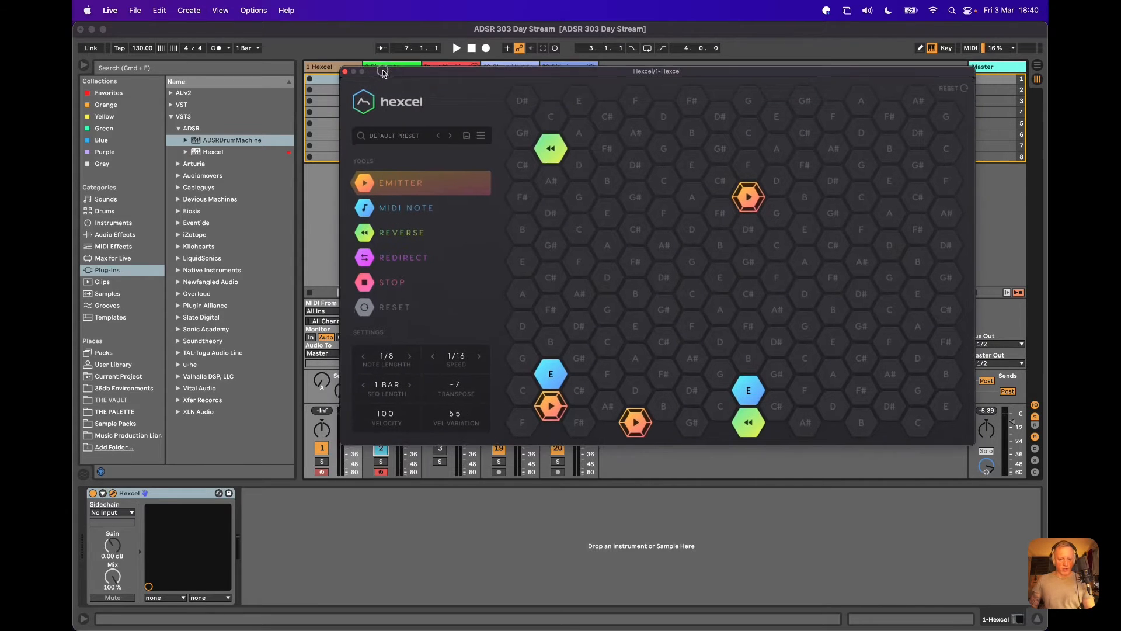
left_click(322, 462)
left_click(380, 462)
key("space")
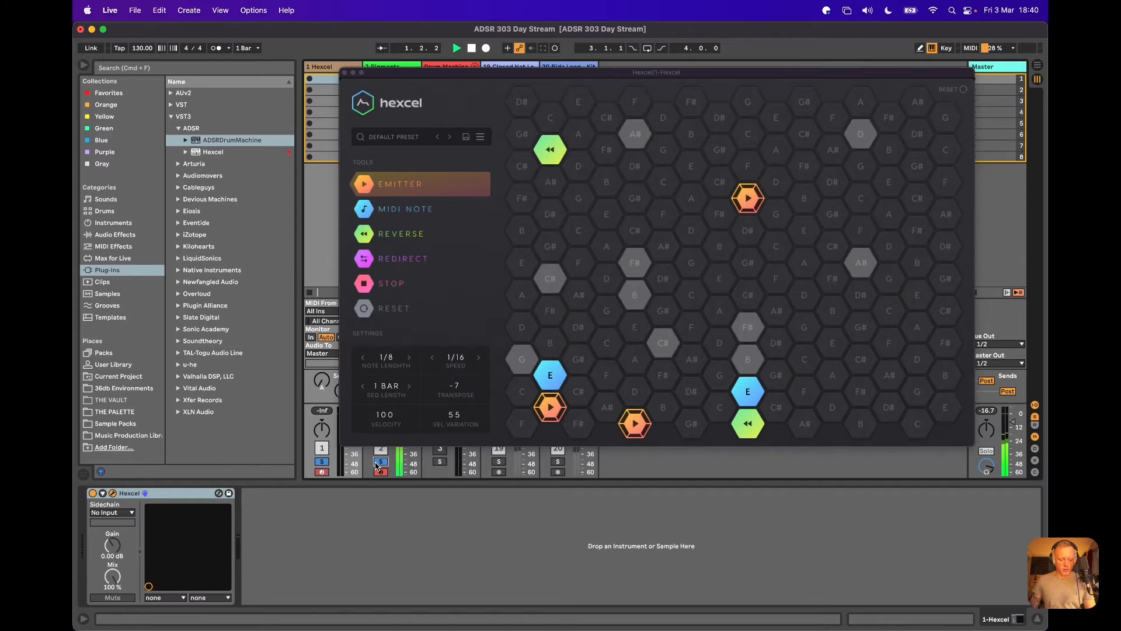
Add two E MIDI notes to the Hexcel grid, one above the lower middle emitter and one beside the upper emitter.
left_click_drag(596, 75, 529, 78)
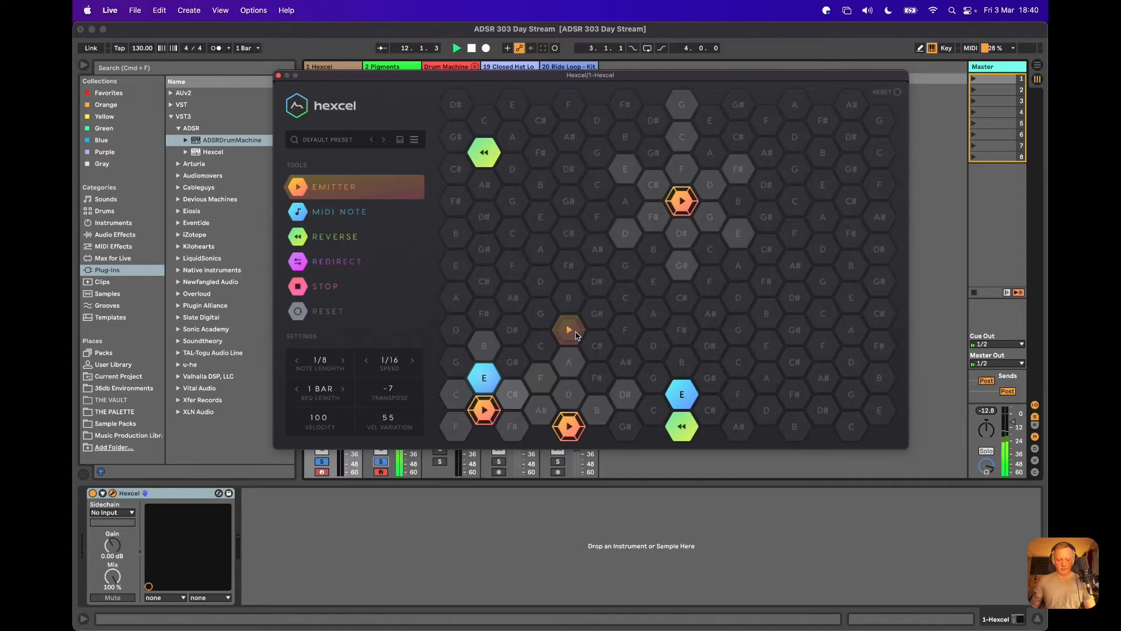
left_click(340, 212)
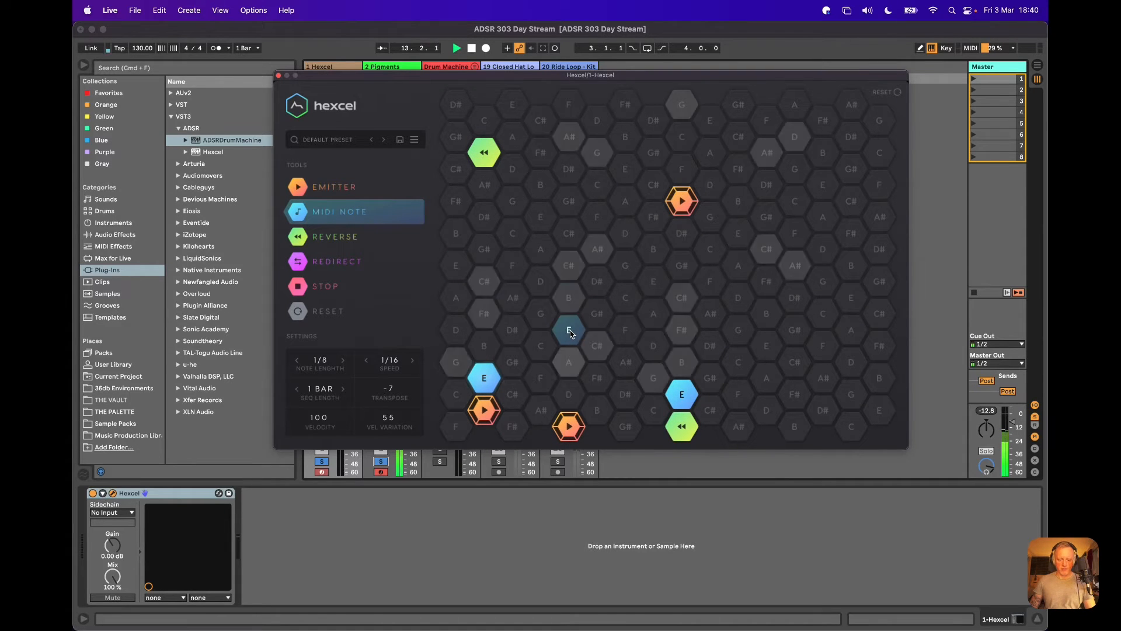
left_click(569, 331)
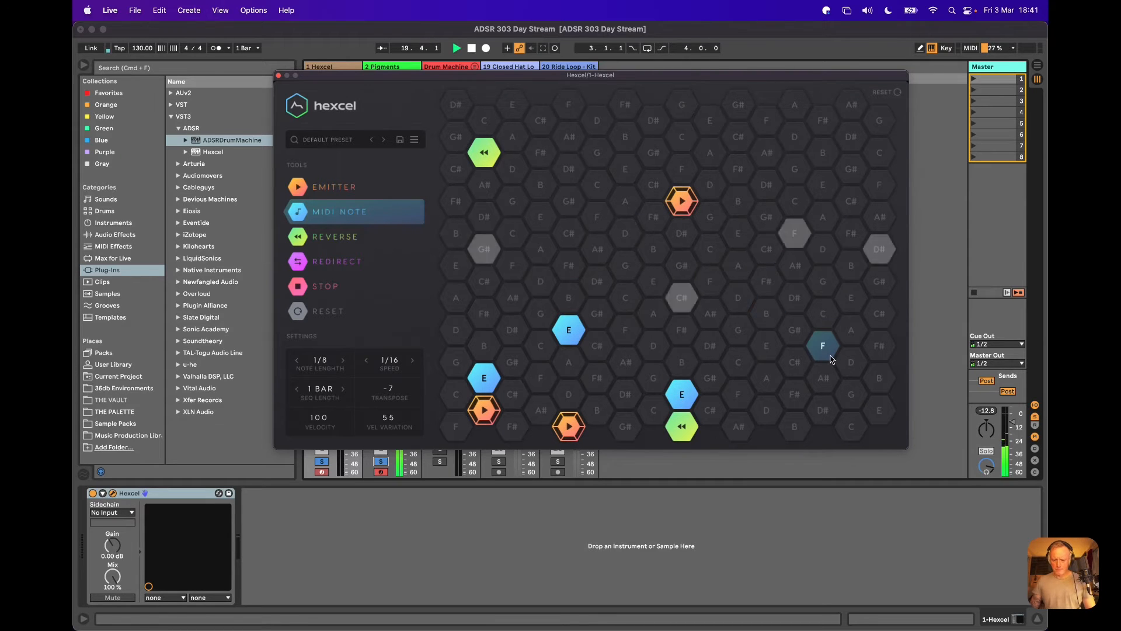
left_click(745, 241)
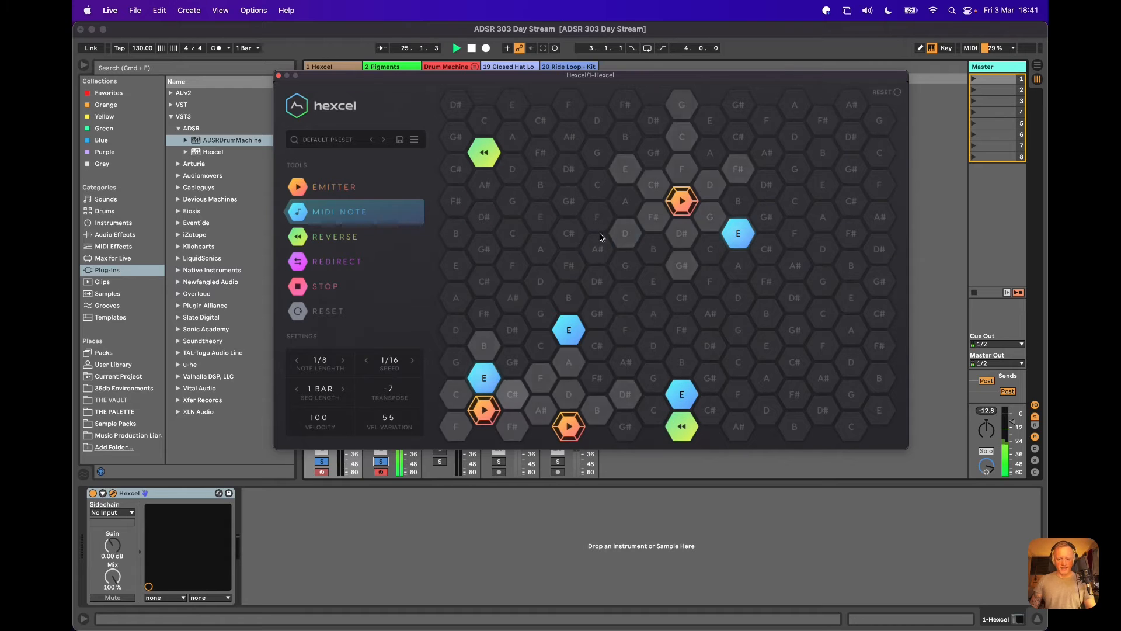
Stop playback and remove the two added E notes from the Hexcel grid.
key("space")
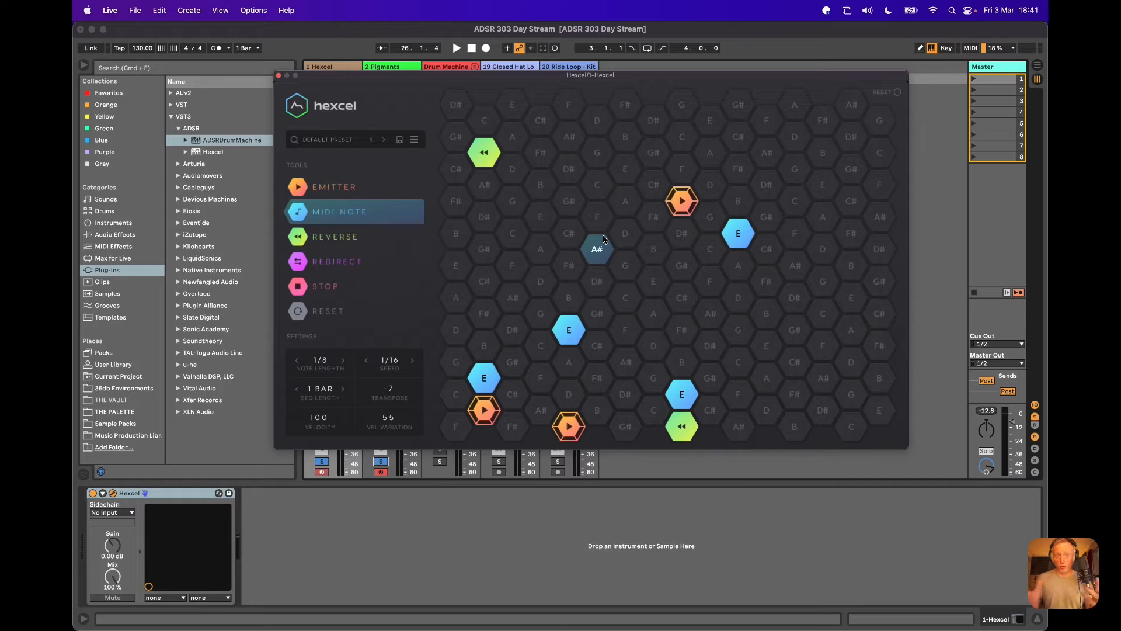
left_click(575, 340)
left_click(739, 237)
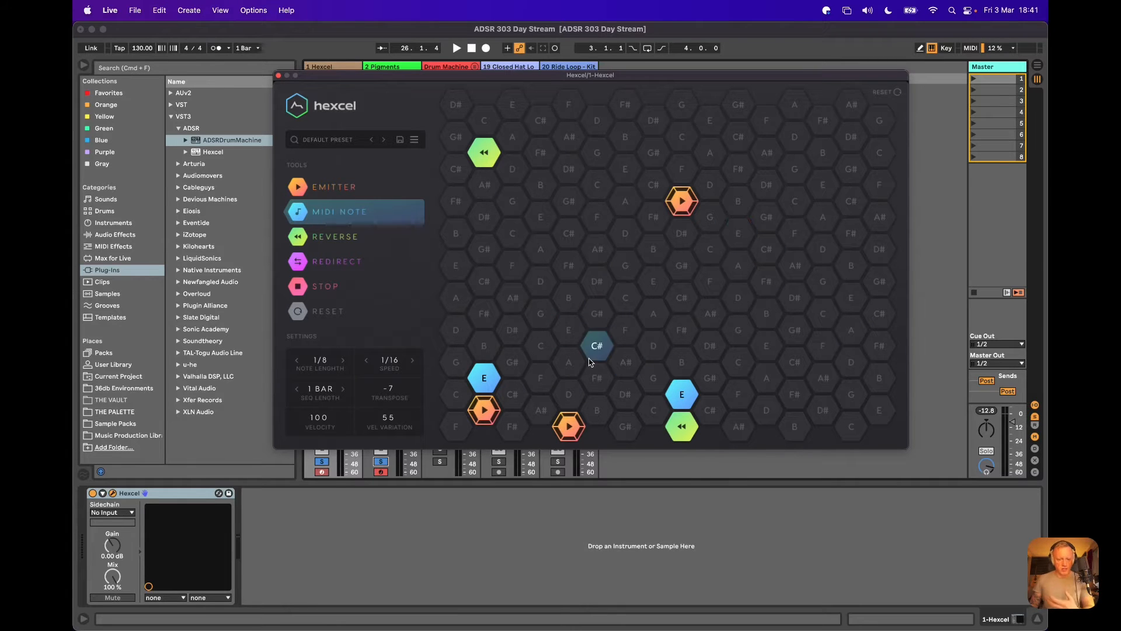
Open the Pigments synth window from the Pigments track and move it over the session view to show its filters.
left_click(383, 68)
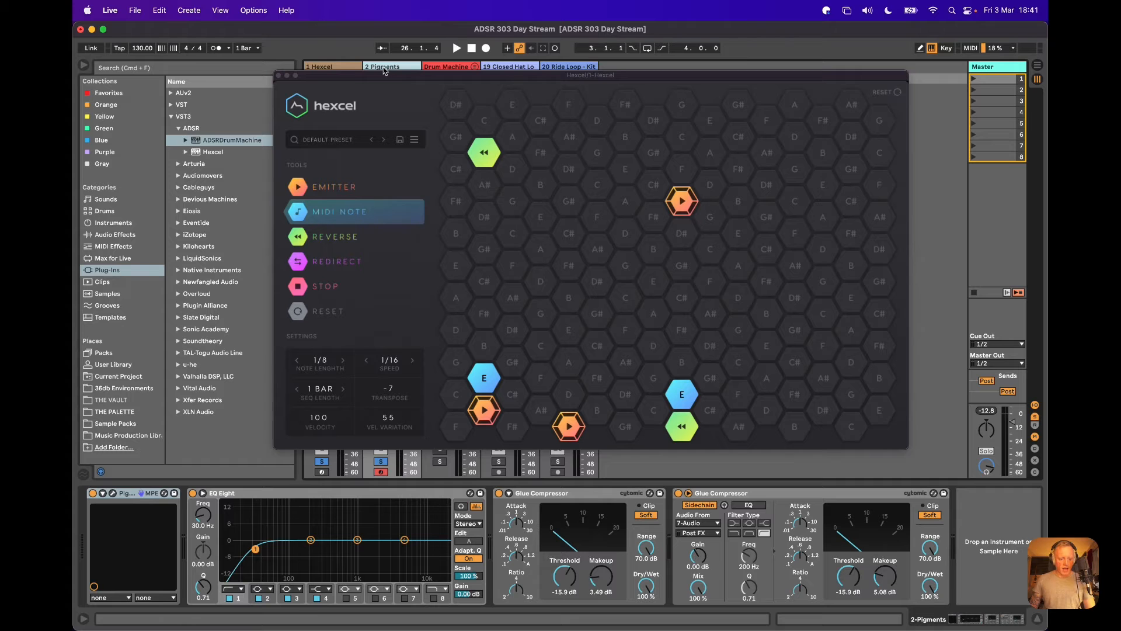
left_click(113, 495)
left_click_drag(501, 109, 450, 88)
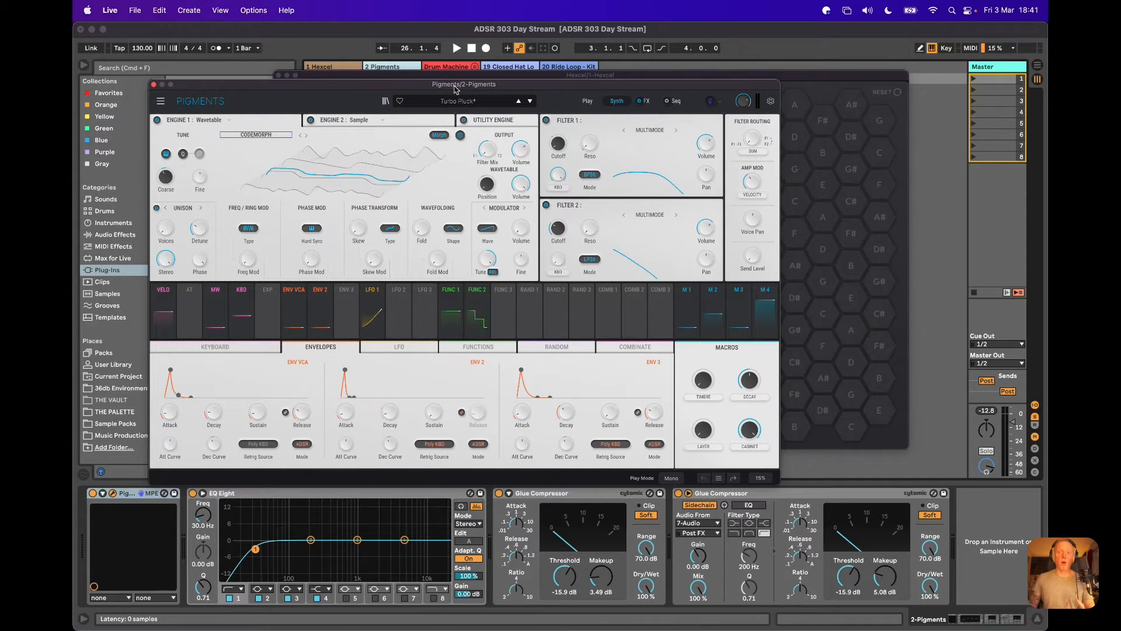
mouse_move(551, 224)
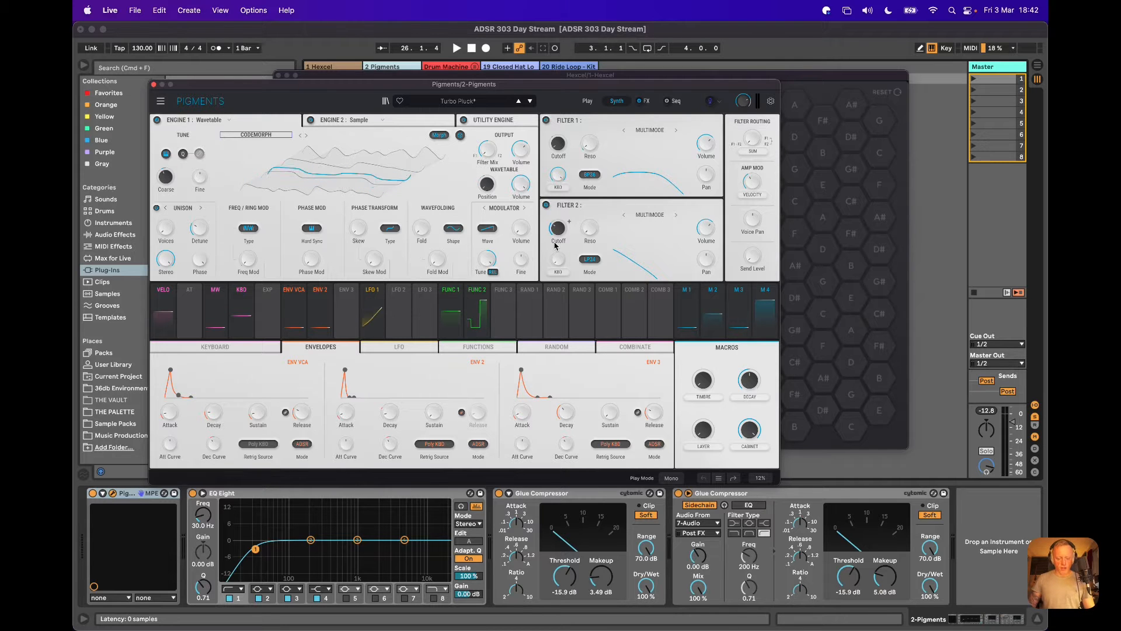
Start playback and open Filter 2's cutoff fully to 20000 Hz in Pigments.
key("space")
left_click_drag(556, 237, 561, 145)
left_click_drag(563, 133, 562, 118)
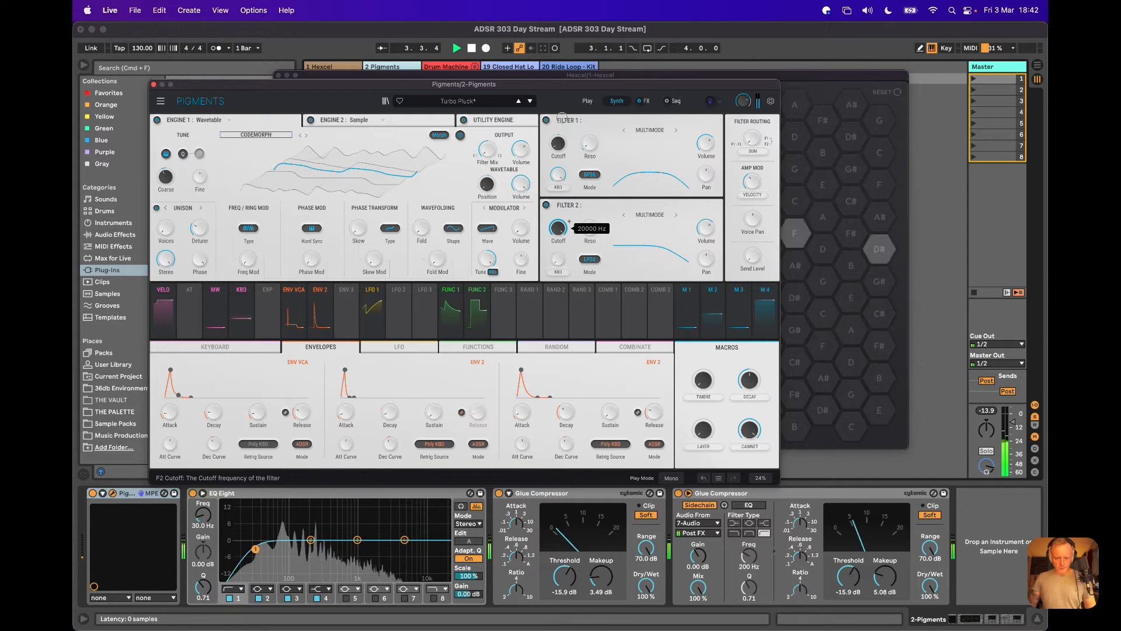
Audition the Timbre macro by sweeping it up to about 0.77 and back to minimum.
left_click_drag(698, 379, 696, 313)
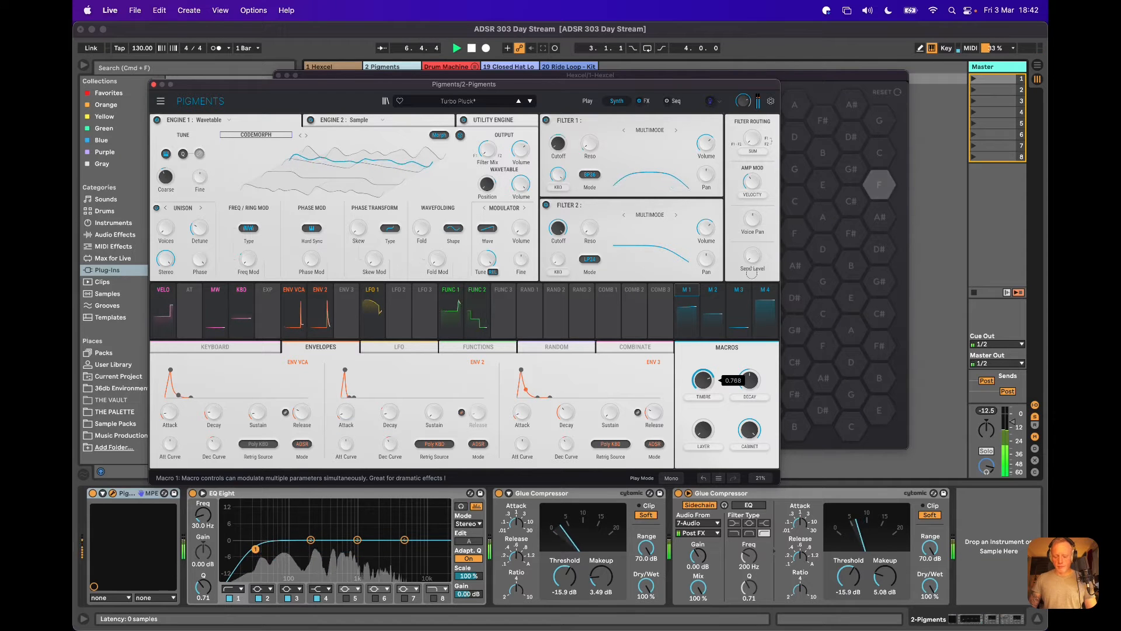
left_click_drag(872, 298, 901, 259)
left_click_drag(899, 342, 901, 384)
Audition the second engine's layer by sweeping the Layer macro up to about 0.86 and back to minimum.
left_click_drag(707, 439, 695, 353)
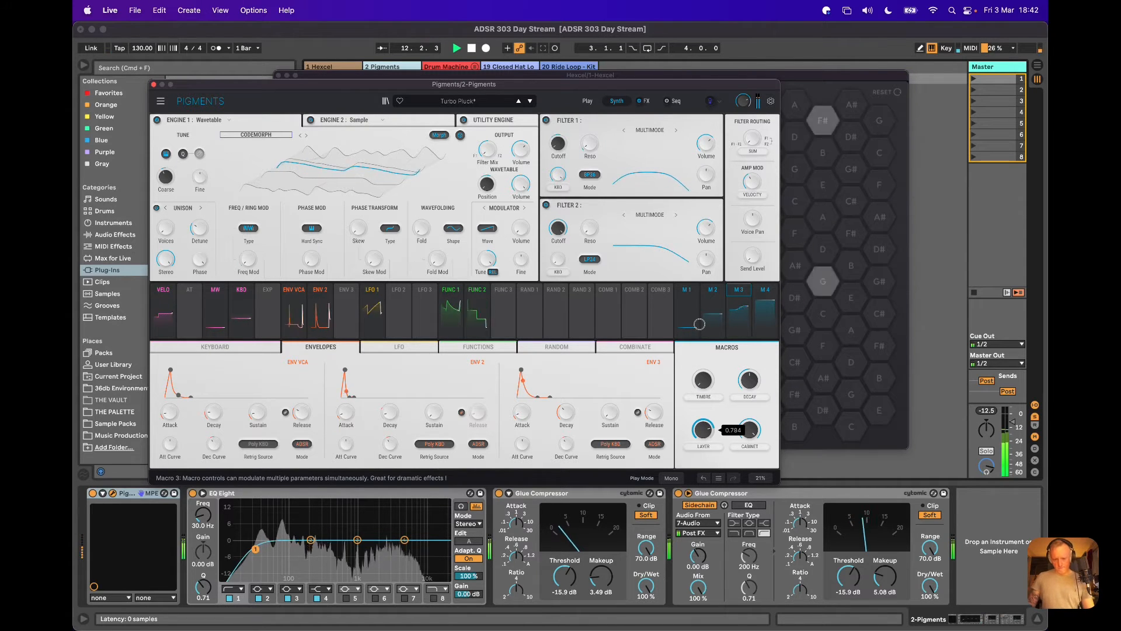
left_click_drag(701, 314, 709, 300)
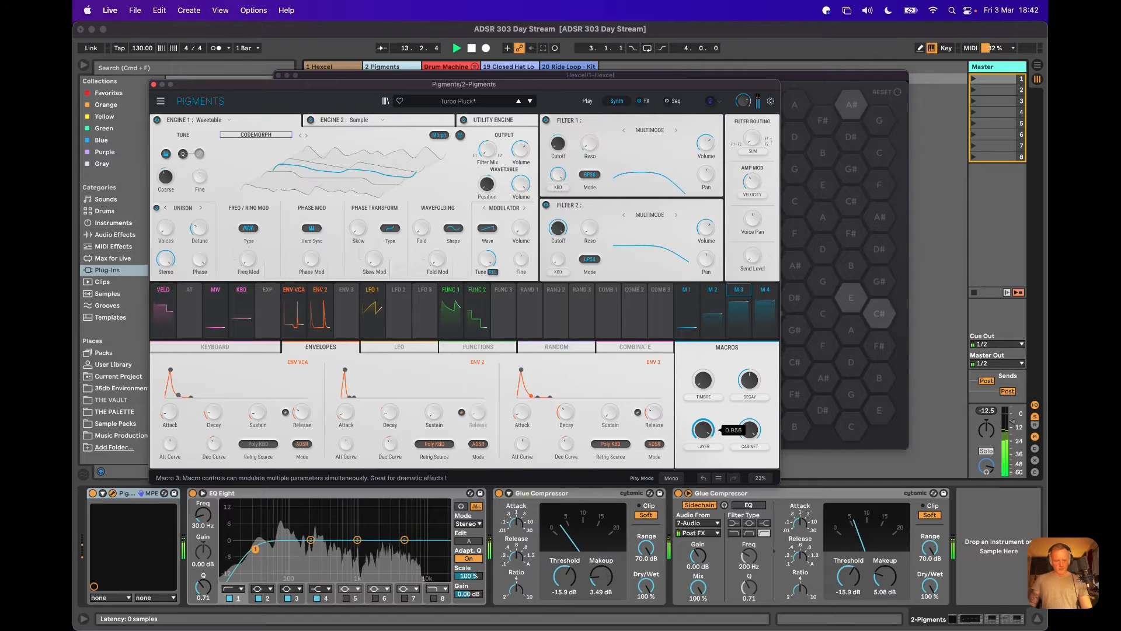
left_click(360, 119)
left_click(398, 121)
left_click(272, 126)
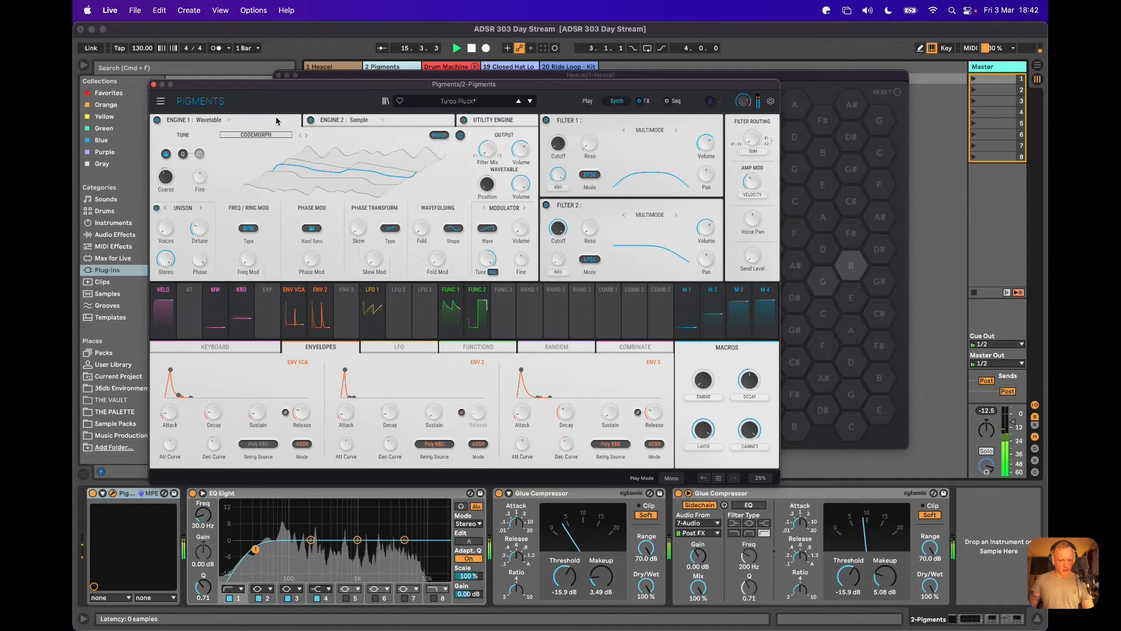
left_click_drag(708, 431, 703, 460)
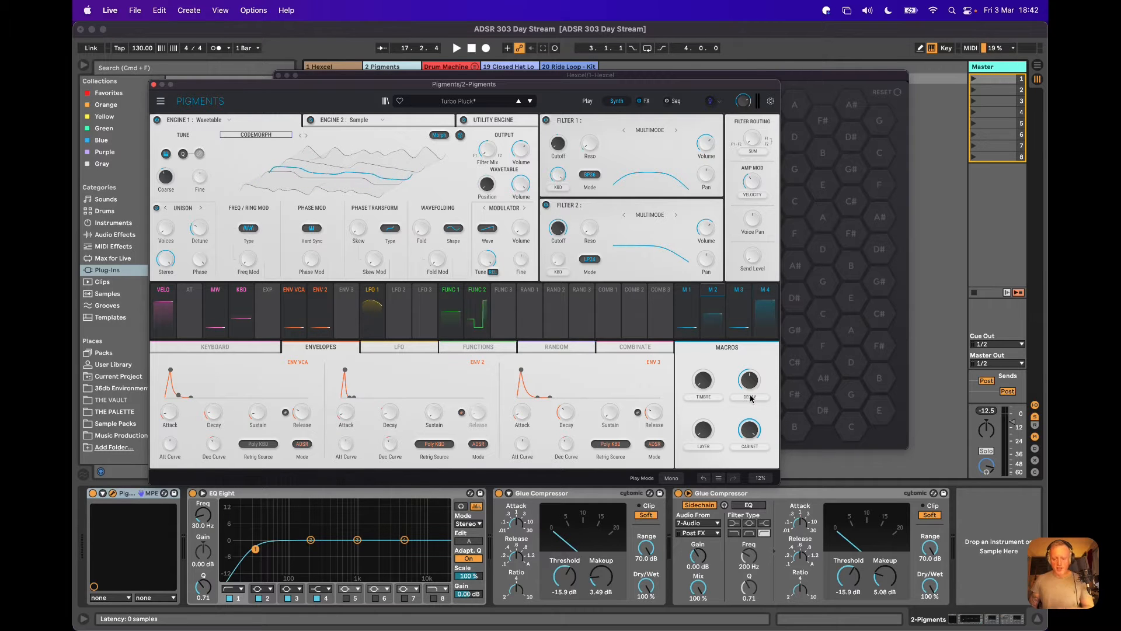
Sweep the Decay macro down and up to near maximum, and leave the Layer and Timbre macros close to minimum.
left_click_drag(750, 398, 750, 422)
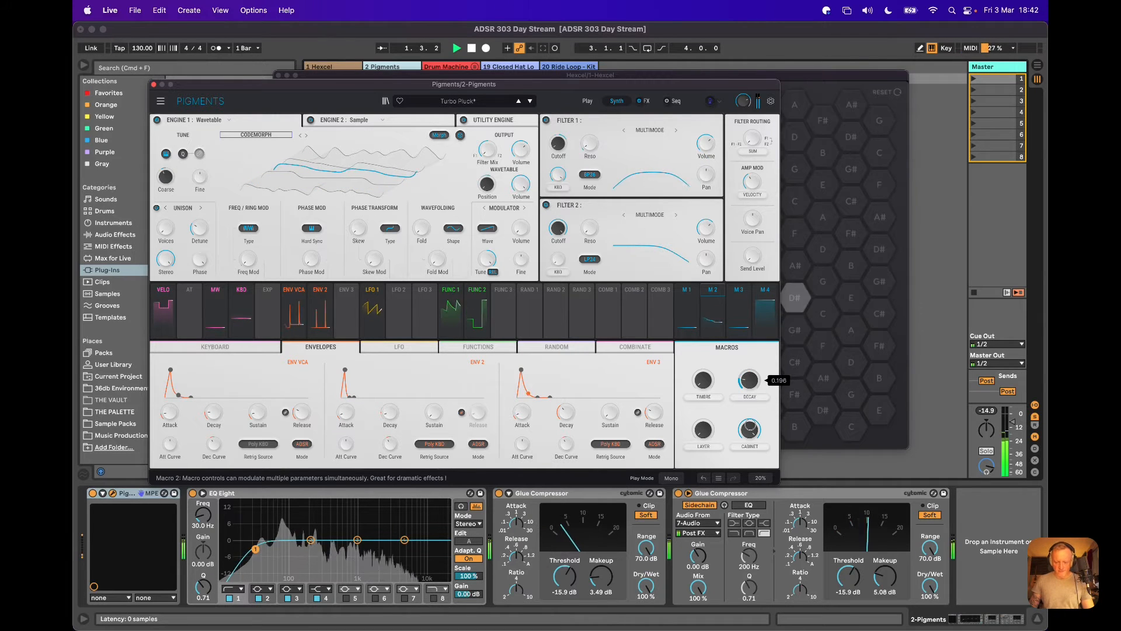
left_click_drag(755, 463, 751, 335)
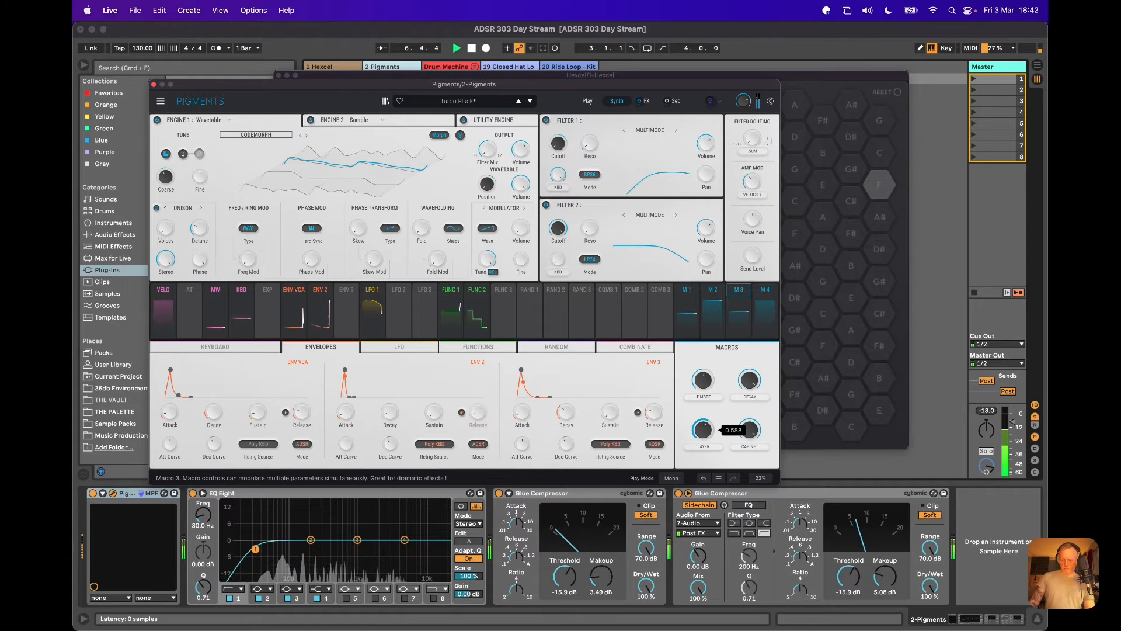
left_click_drag(701, 436, 703, 492)
left_click_drag(702, 380, 701, 443)
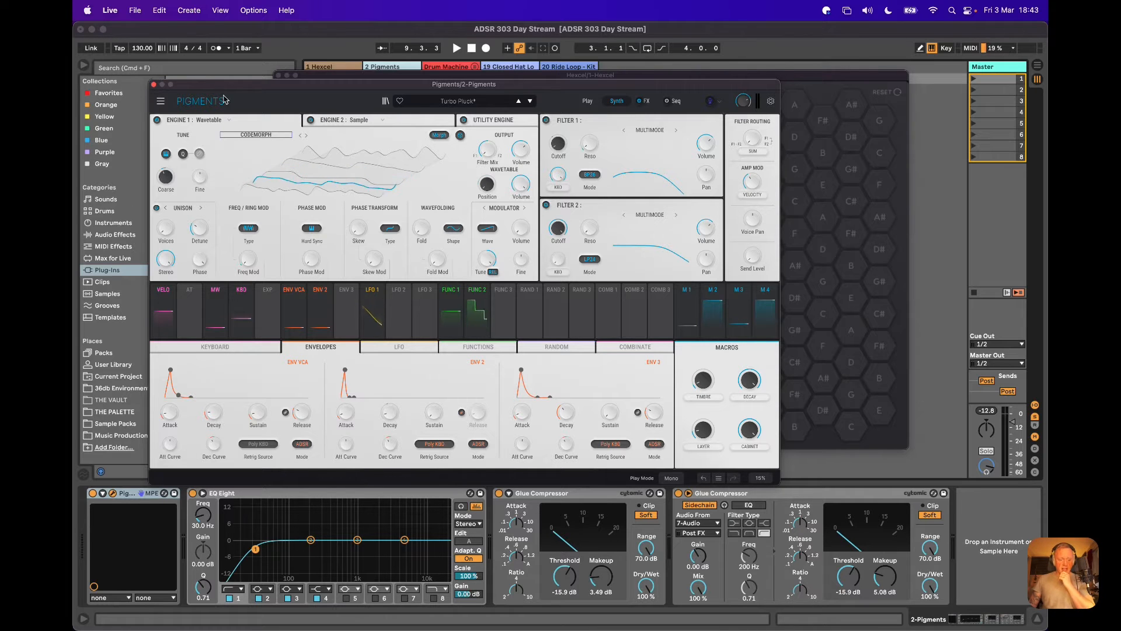
Load the preset "Back And Forth - ADSR_303-The_Annual.hxl" from the 303 - The Annual for Hexcel folder into Hexcel.
left_click(372, 78)
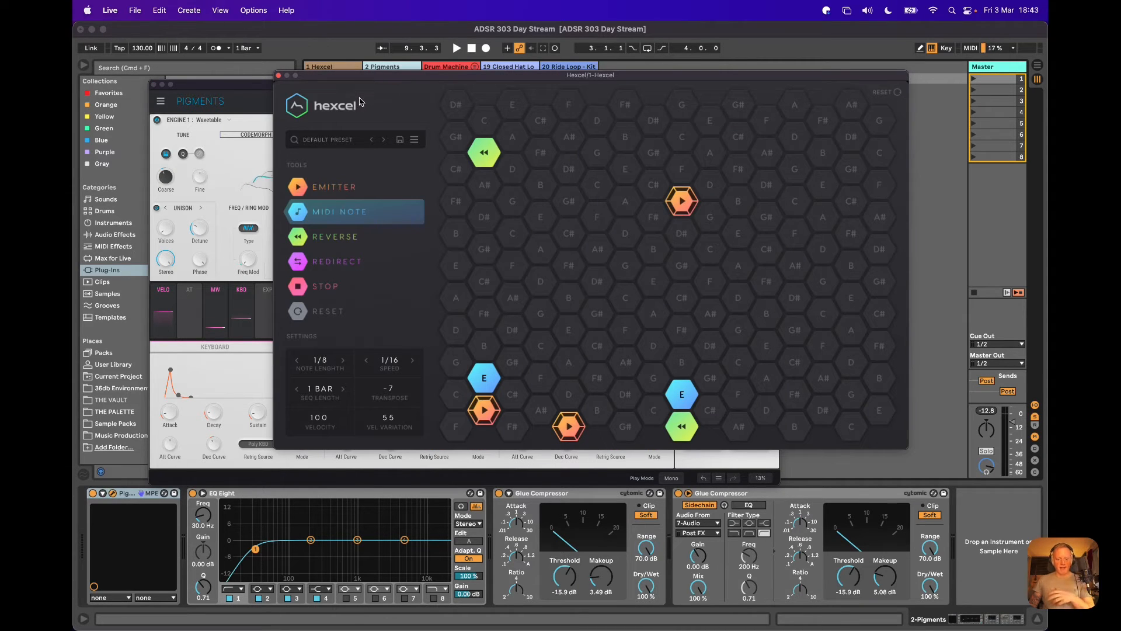
left_click(344, 141)
left_click(511, 209)
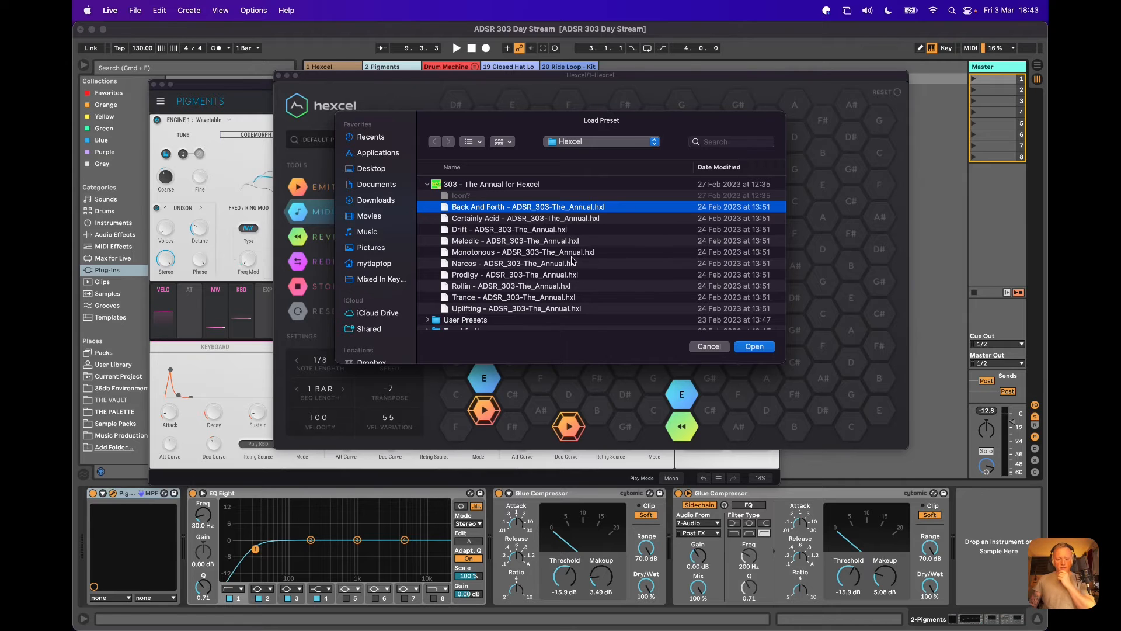
left_click(767, 348)
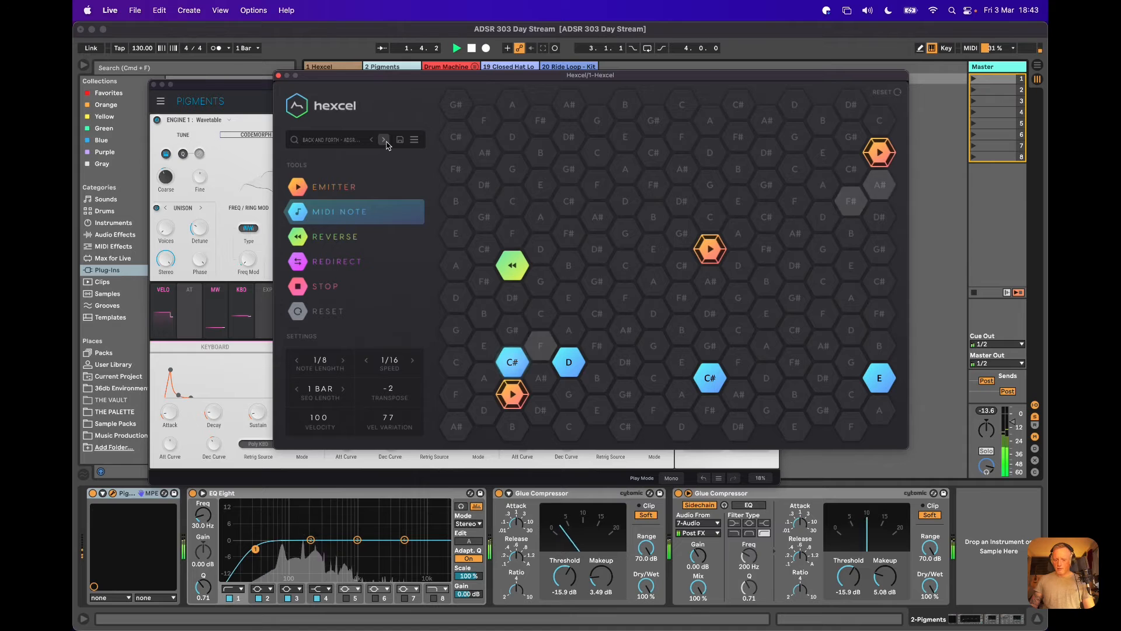
Close the Pigments window and solo the 7 Audio track inside the Drum Machine group, keeping the Hexcel window clear of the mixer.
left_click_drag(422, 79, 310, 105)
left_click(153, 85)
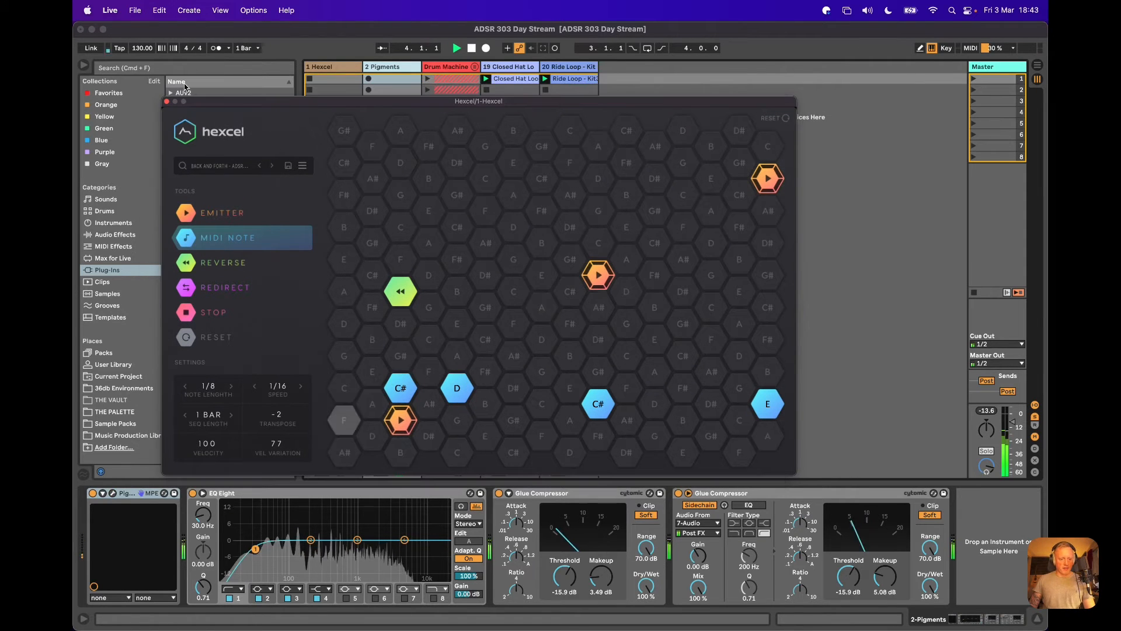
left_click(475, 67)
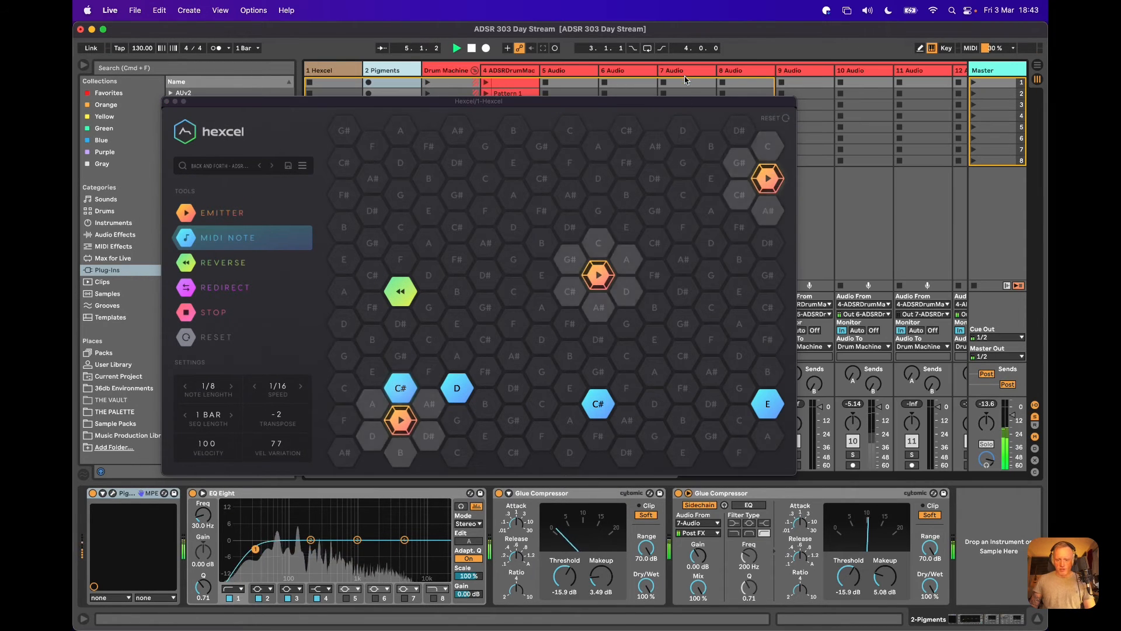
left_click(688, 94)
left_click_drag(688, 97, 532, 100)
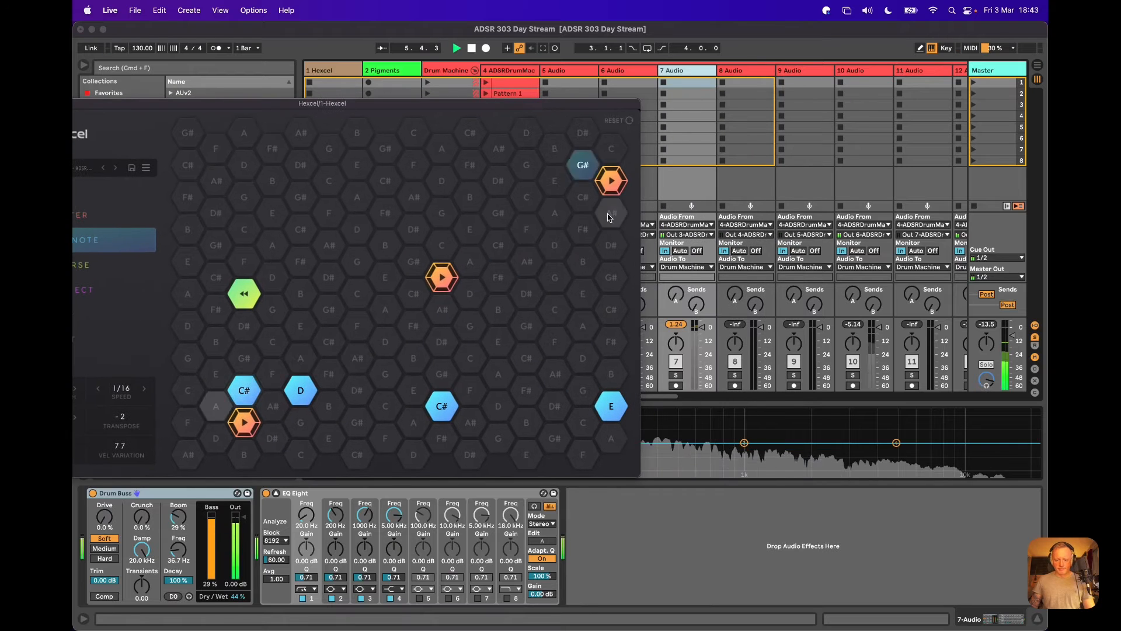
left_click(676, 375)
left_click_drag(441, 104, 558, 396)
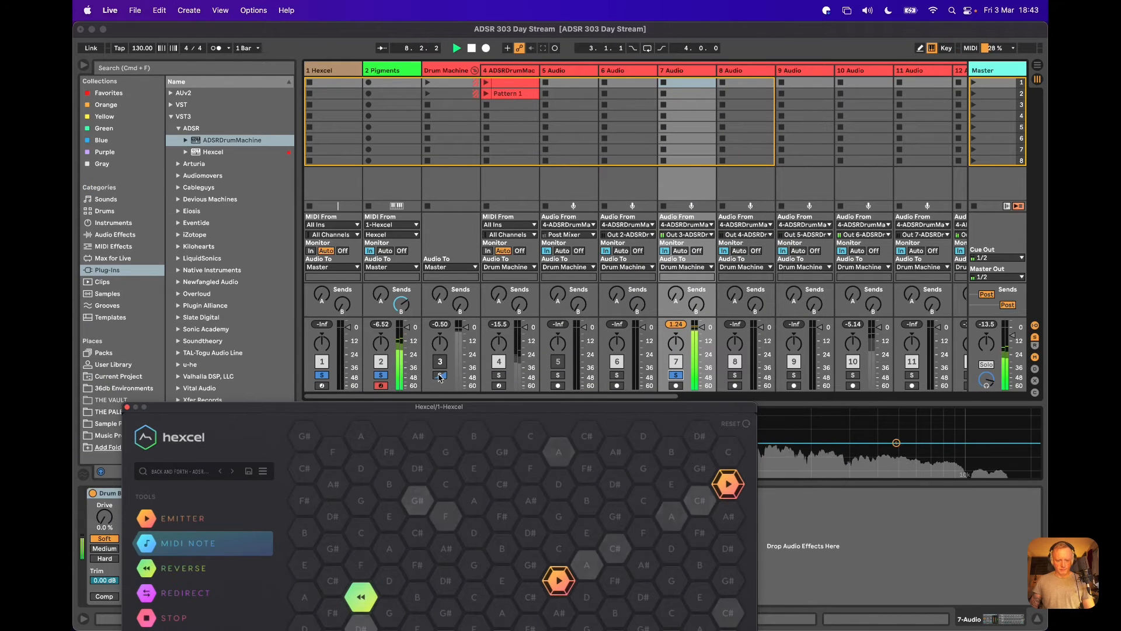
Toggle the Drum Machine group's solo on and off, and route the 7 Audio track's output to Master.
left_click(462, 387)
left_click(500, 363)
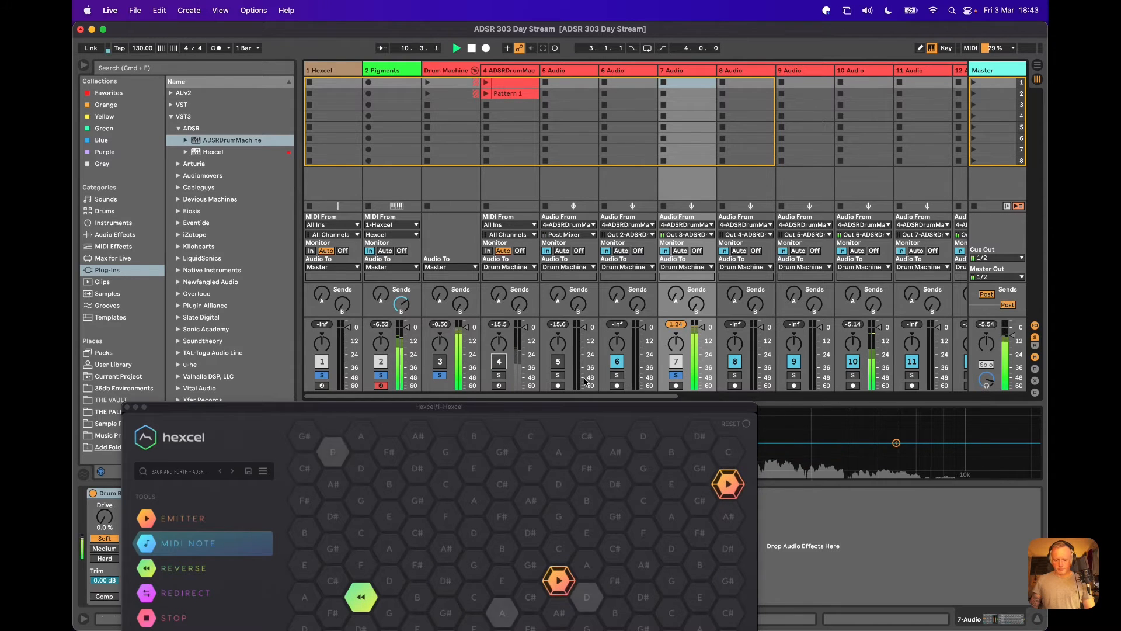
left_click(440, 375)
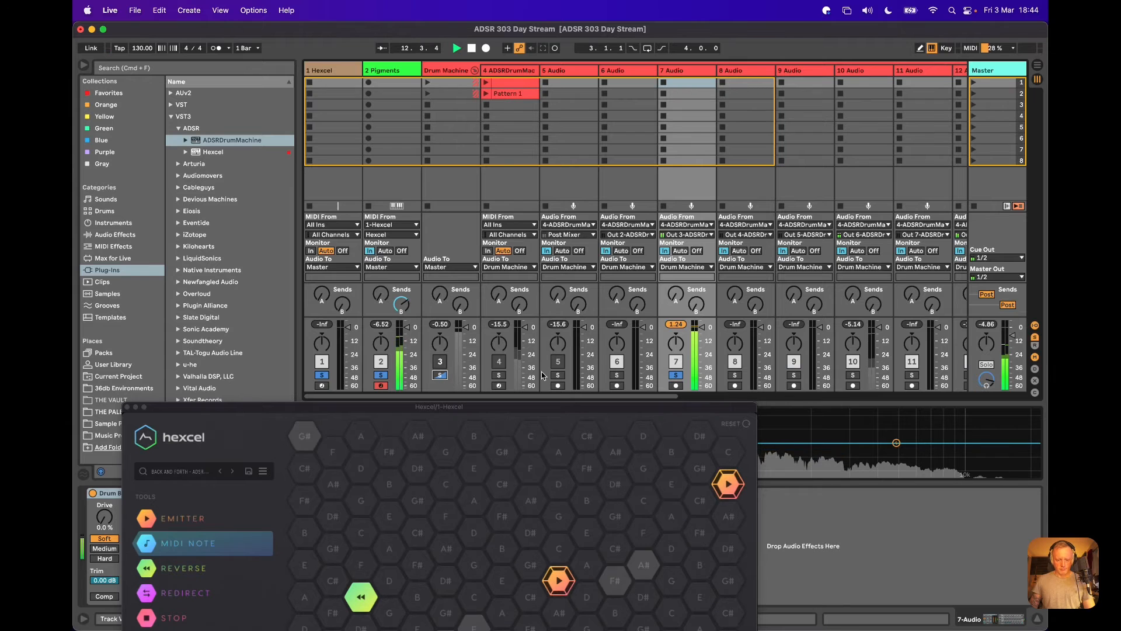
left_click(695, 268)
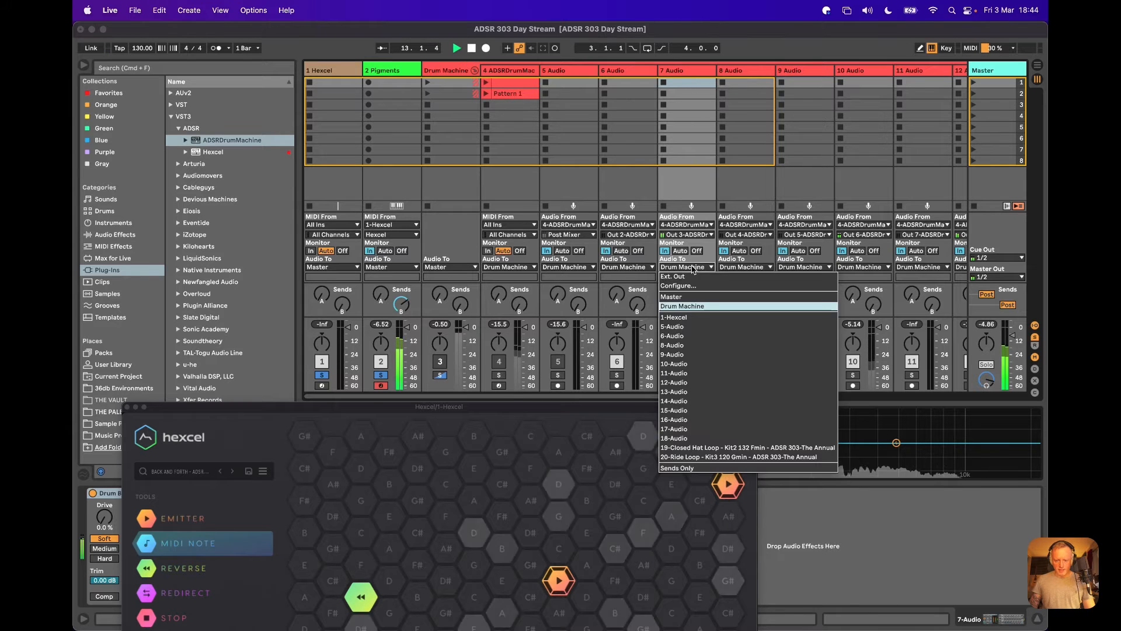
left_click(687, 300)
Bring the Hexcel window back up and advance through the Certainly Acid preset to the Drift preset.
left_click_drag(621, 407, 635, 91)
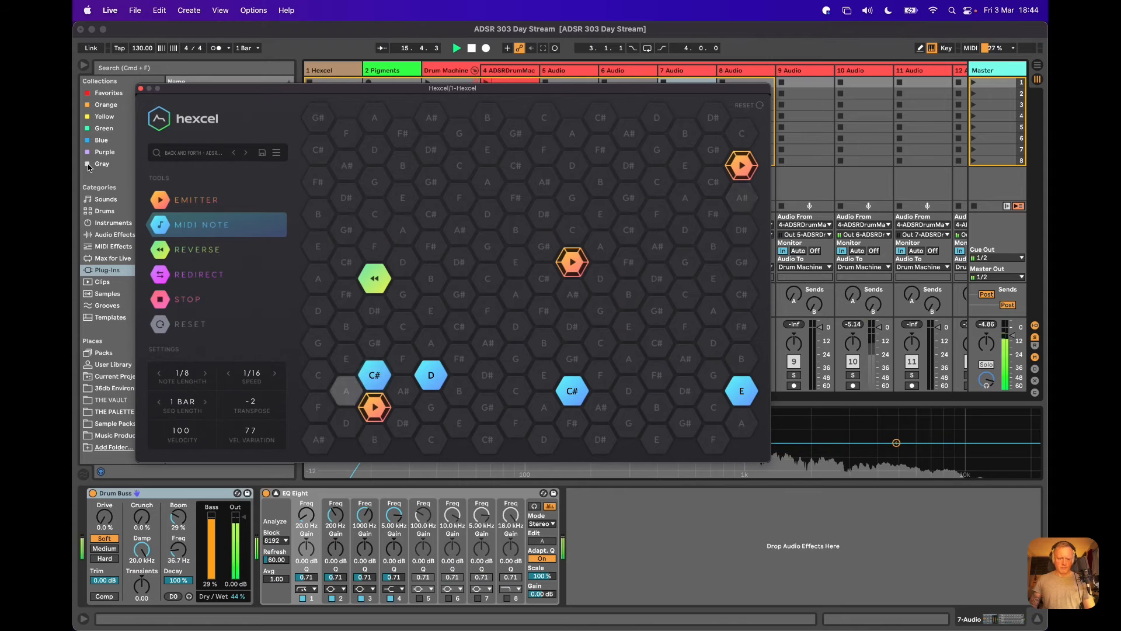
left_click(246, 152)
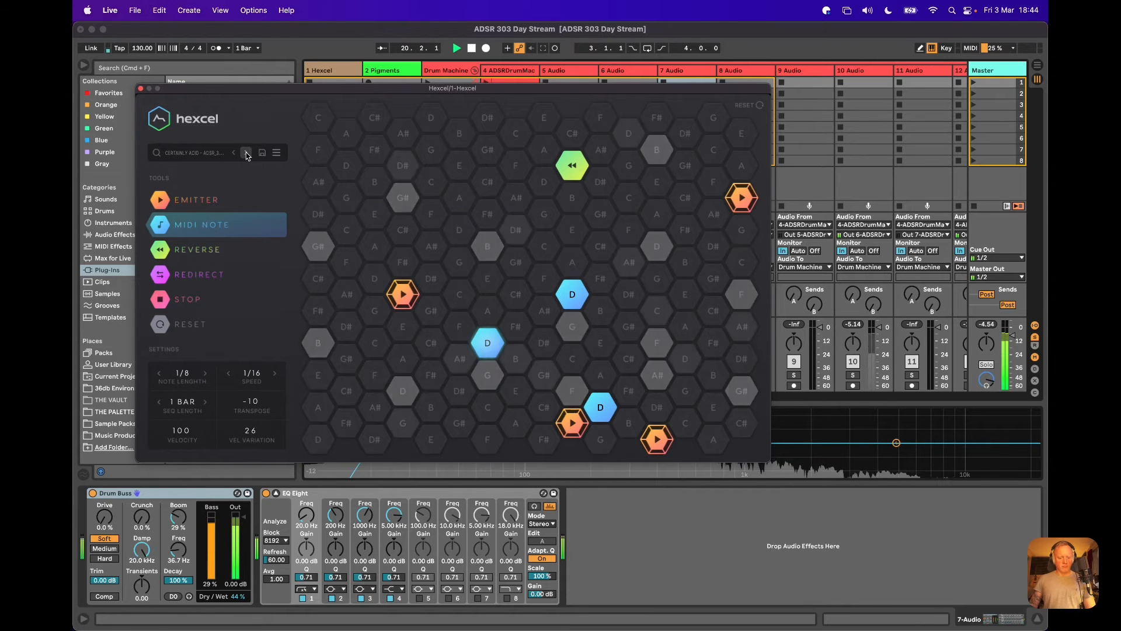
left_click(246, 153)
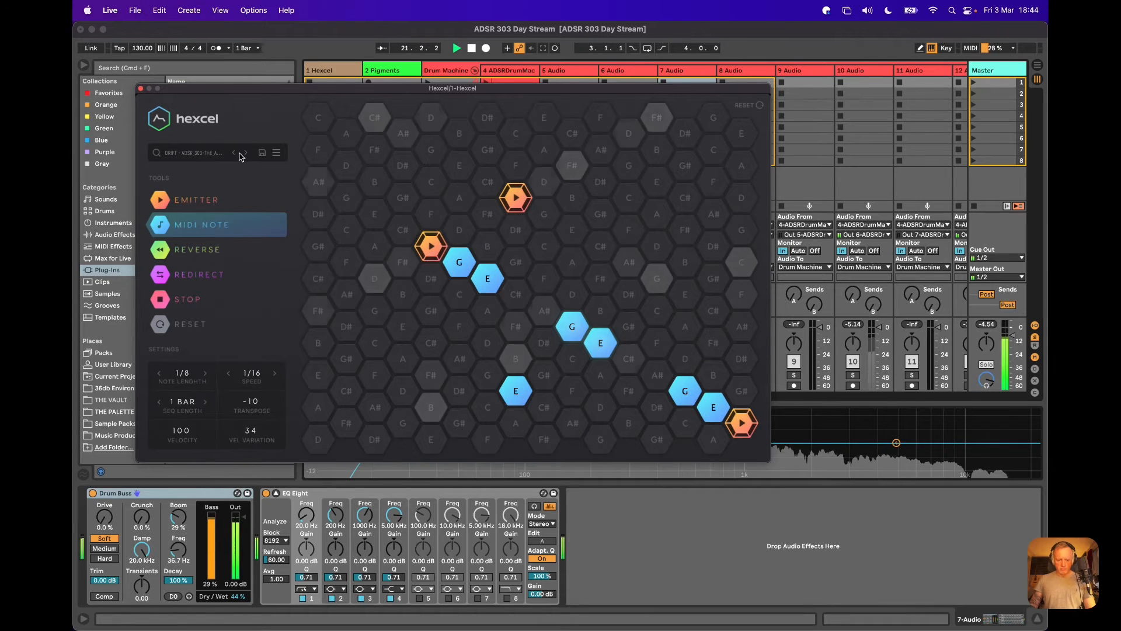
Configure the Pigments device to expose Macro 3, F2 Cutoff, Macro 1 and Macro 2 as parameters, and hide its plug-in window.
left_click(378, 71)
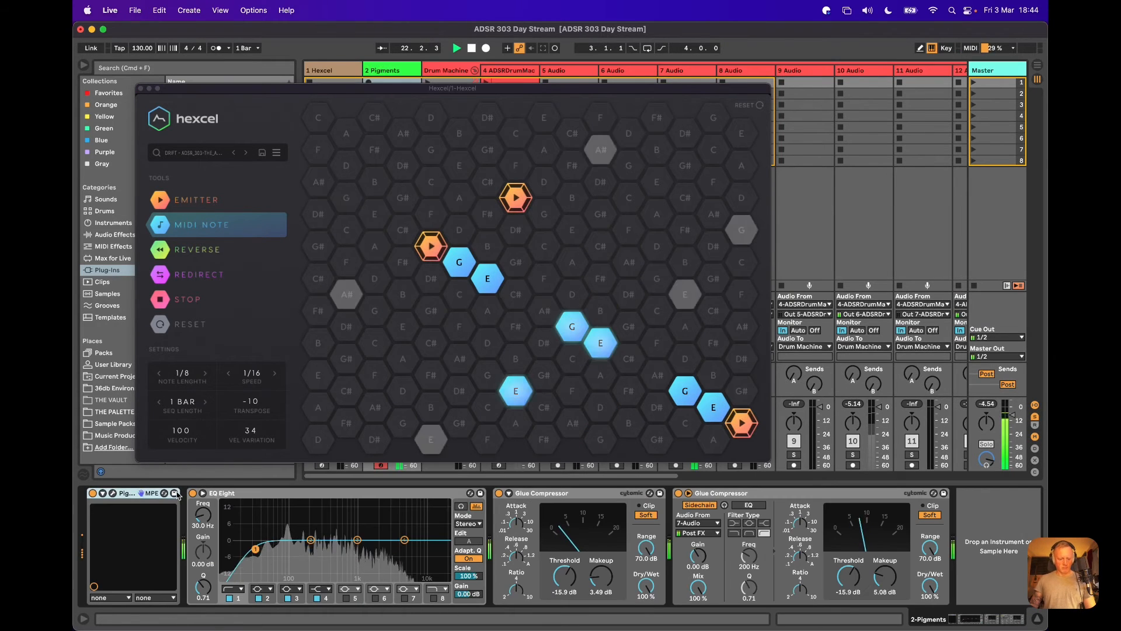
left_click(103, 496)
left_click(196, 495)
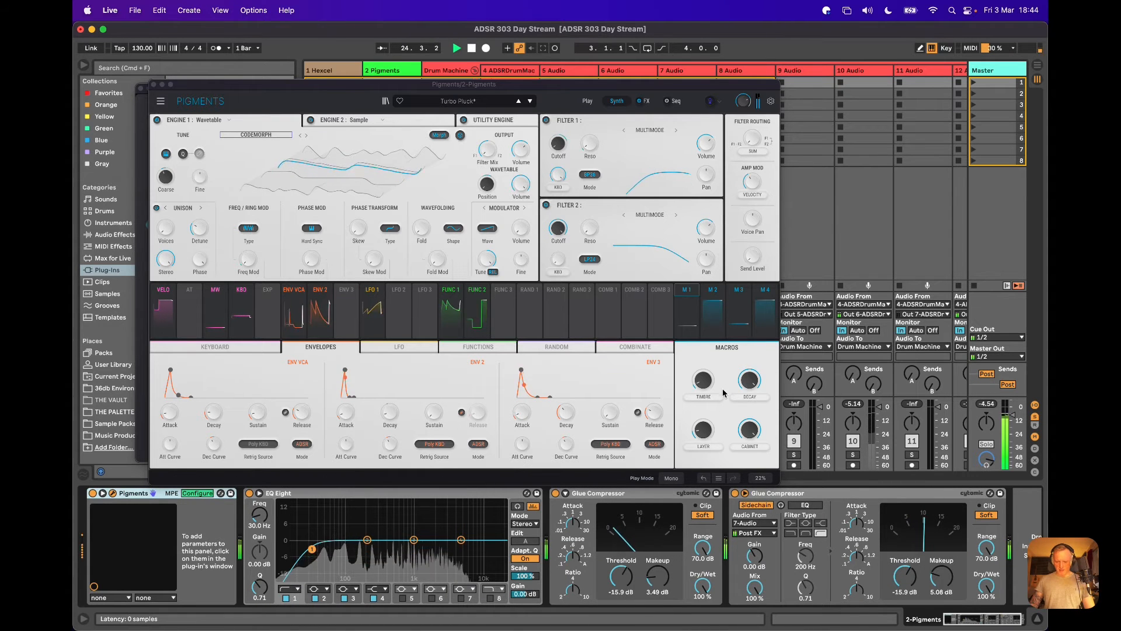
left_click(702, 435)
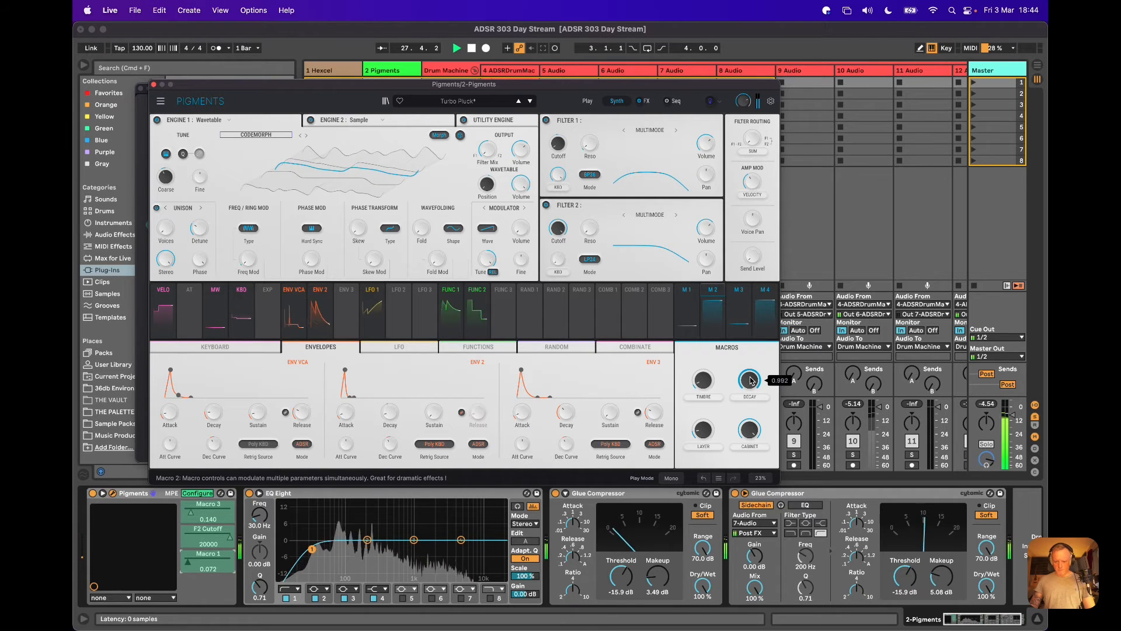
left_click(113, 493)
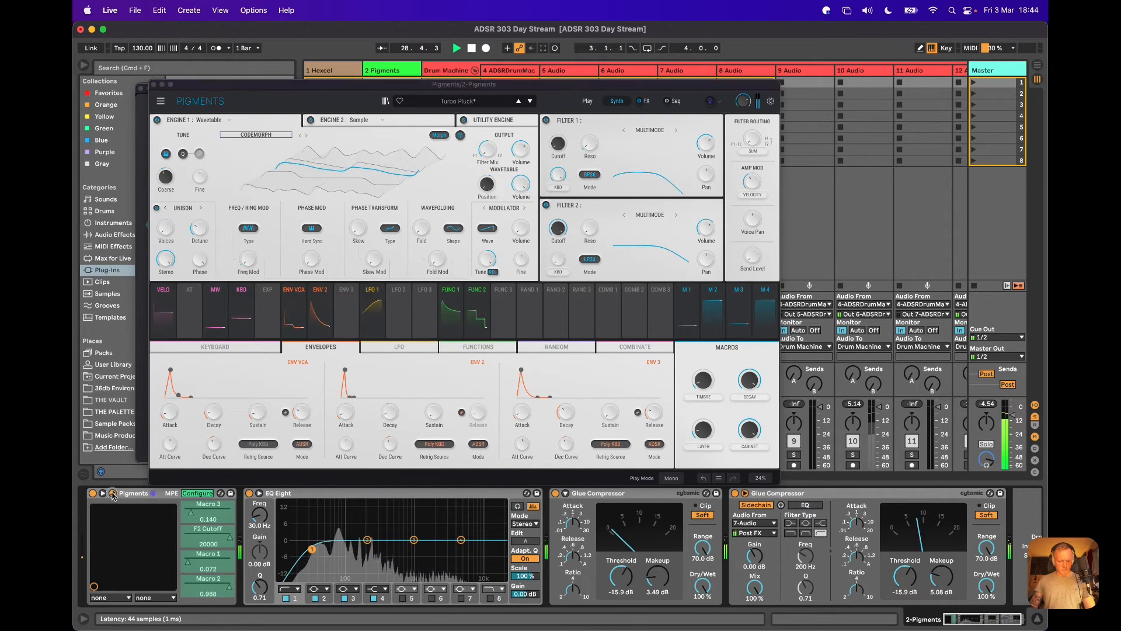
left_click(187, 496)
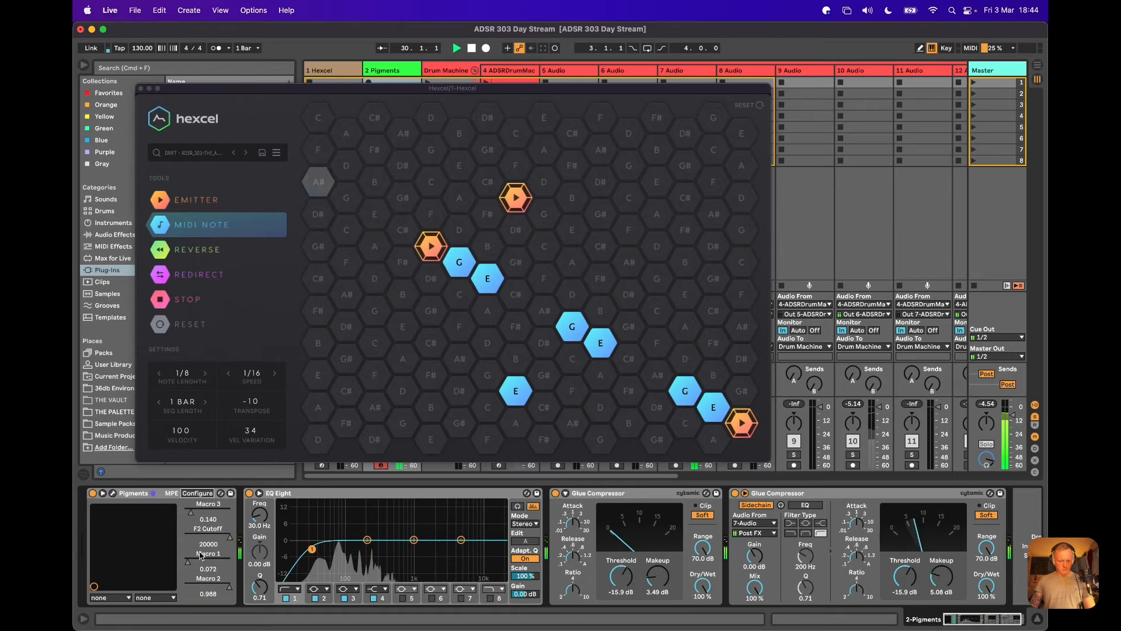
Set the exposed Pigments Macro 2 parameter to 0.479 and F2 Cutoff to 340.
left_click_drag(228, 587, 227, 589)
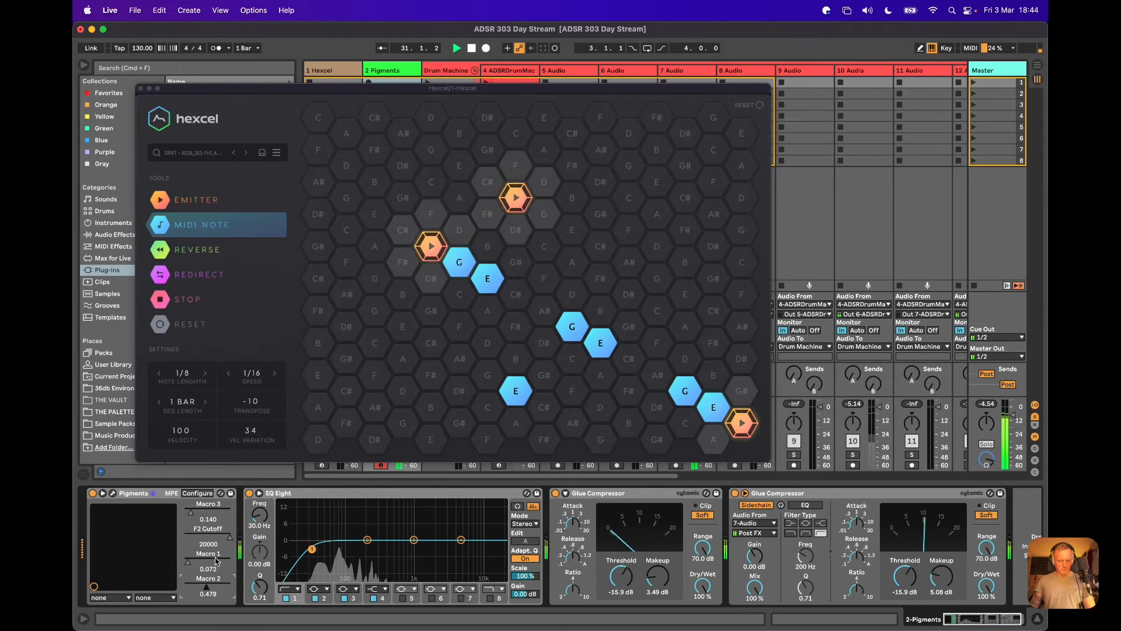
left_click_drag(228, 536, 223, 535)
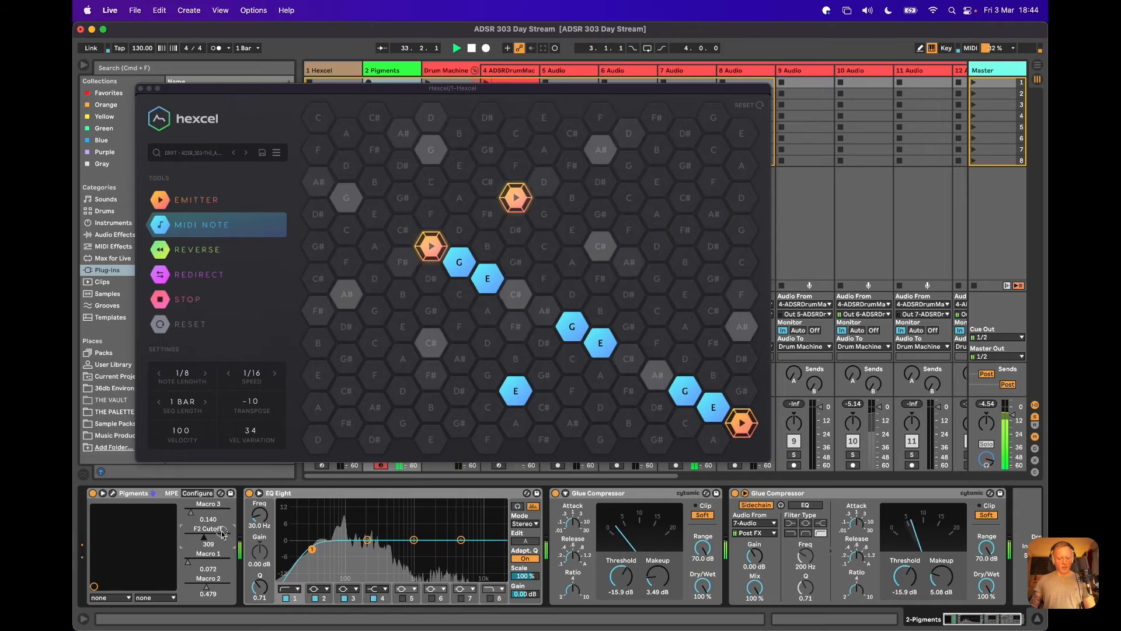
left_click_drag(222, 535, 222, 535)
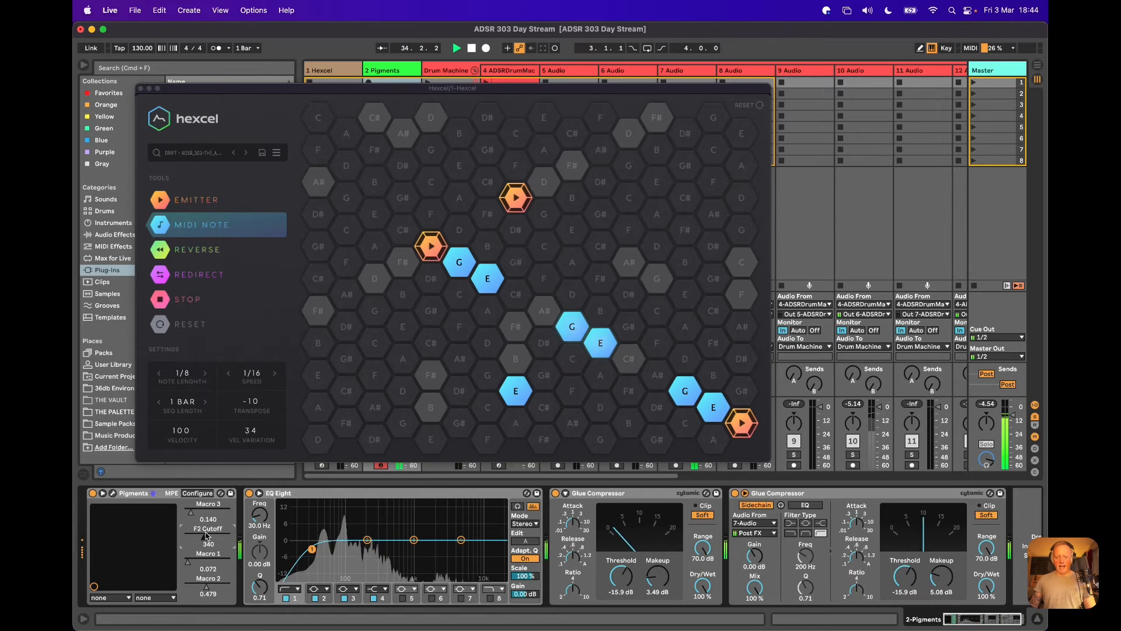
Toggle the Drum Machine group's solo to hear the drums, and advance Hexcel to the Melodic preset.
left_click_drag(473, 89, 533, 55)
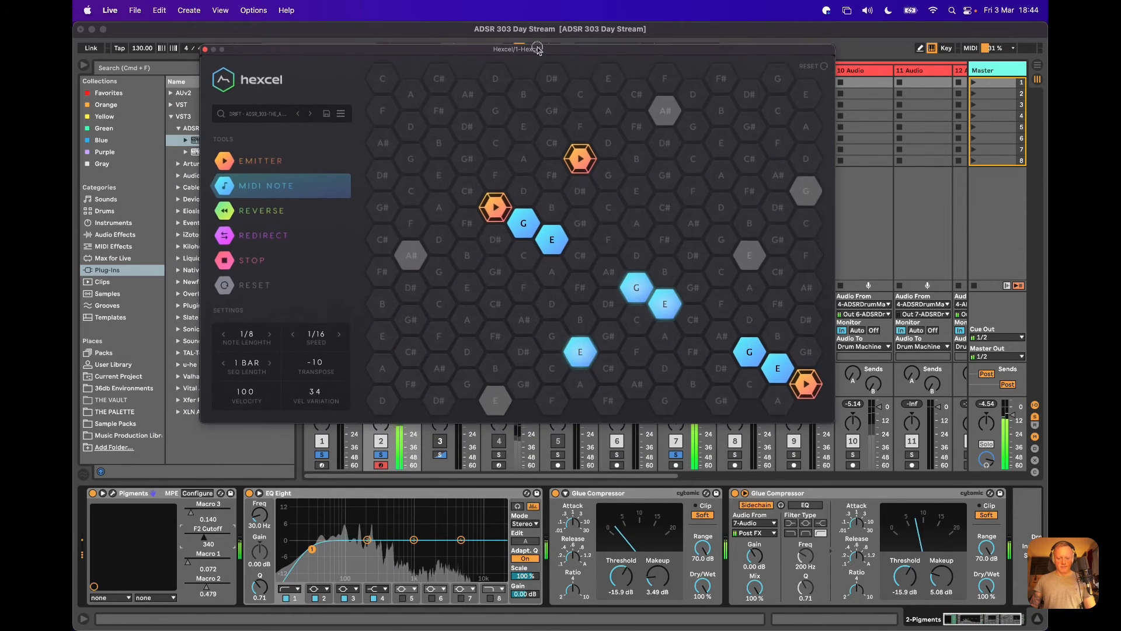
left_click(440, 455)
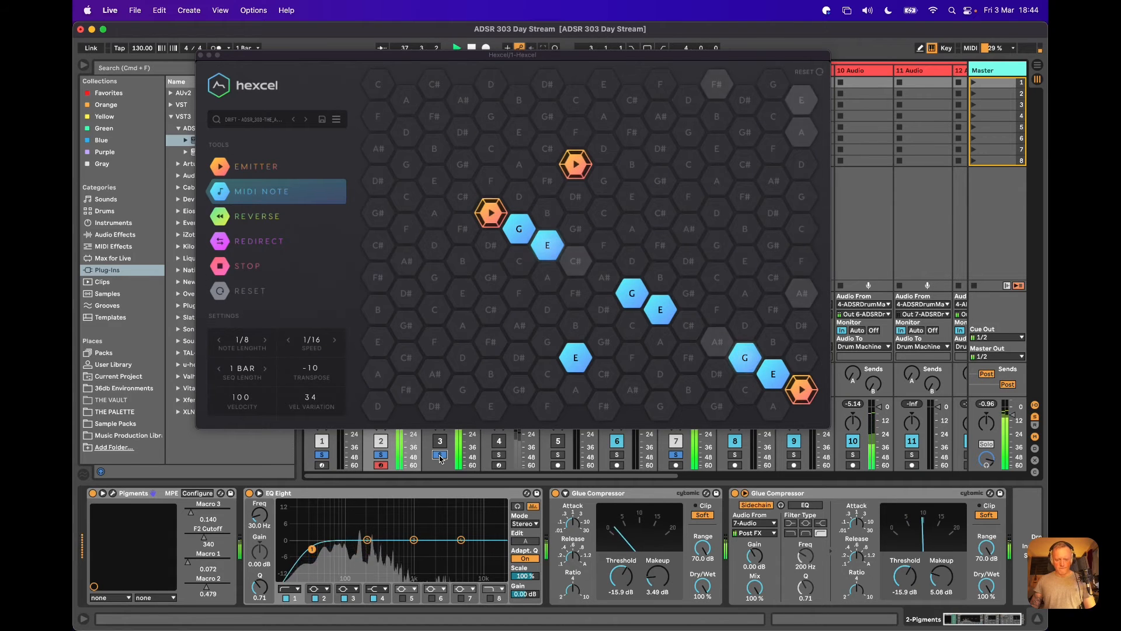
left_click(305, 119)
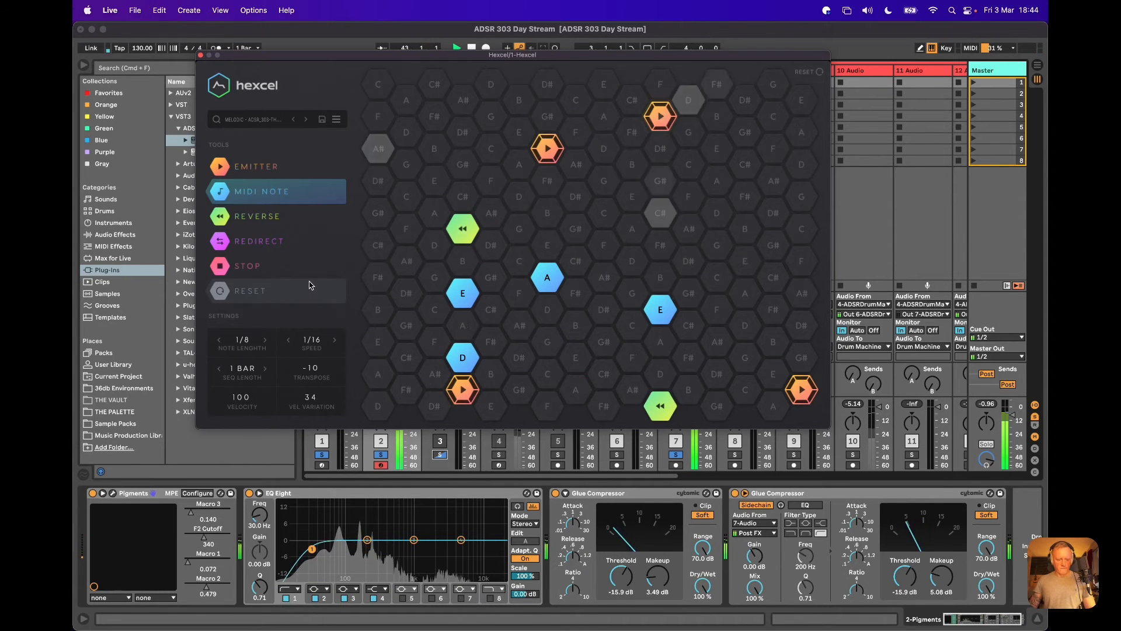
Sweep the exposed Pigments parameters during playback, leaving Macro 3 at 0.219, F2 Cutoff at 119 and Macro 1 at 0.164.
left_click_drag(206, 538, 194, 516)
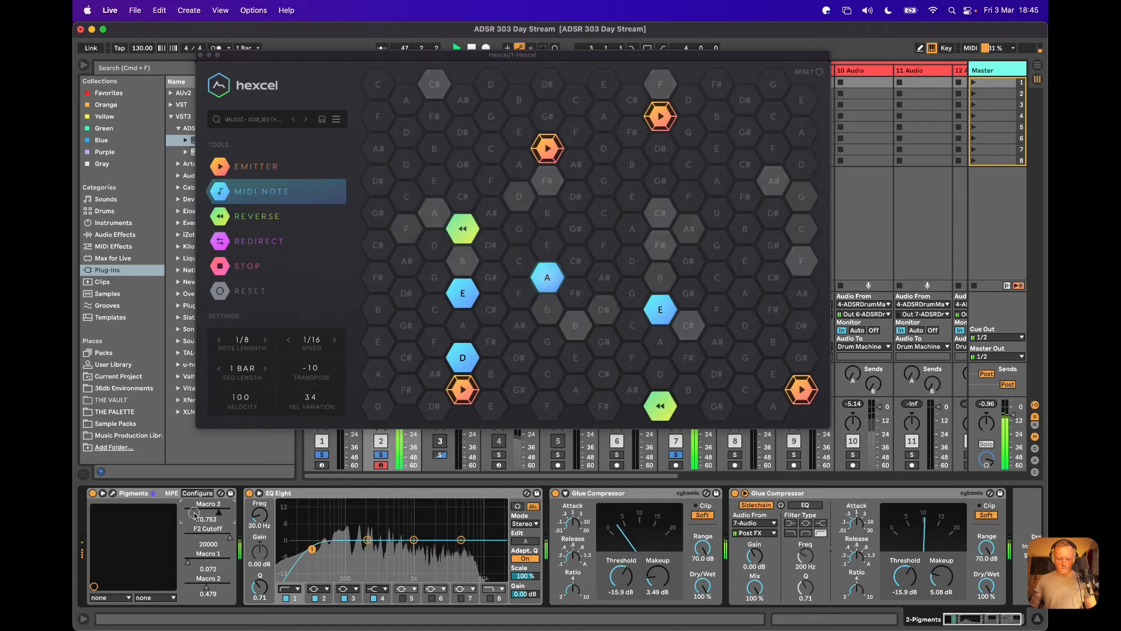
left_click_drag(193, 562, 211, 519)
left_click(211, 519)
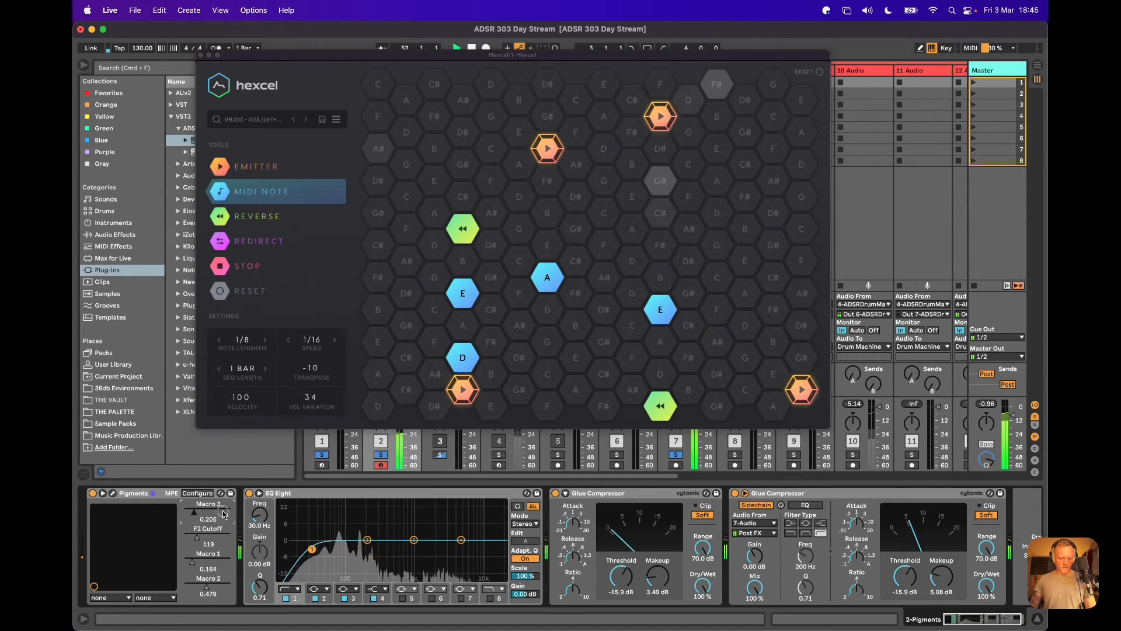
Switch Hexcel to the Monotonous preset and set the exposed Pigments F2 Cutoff to 3476.
left_click(306, 119)
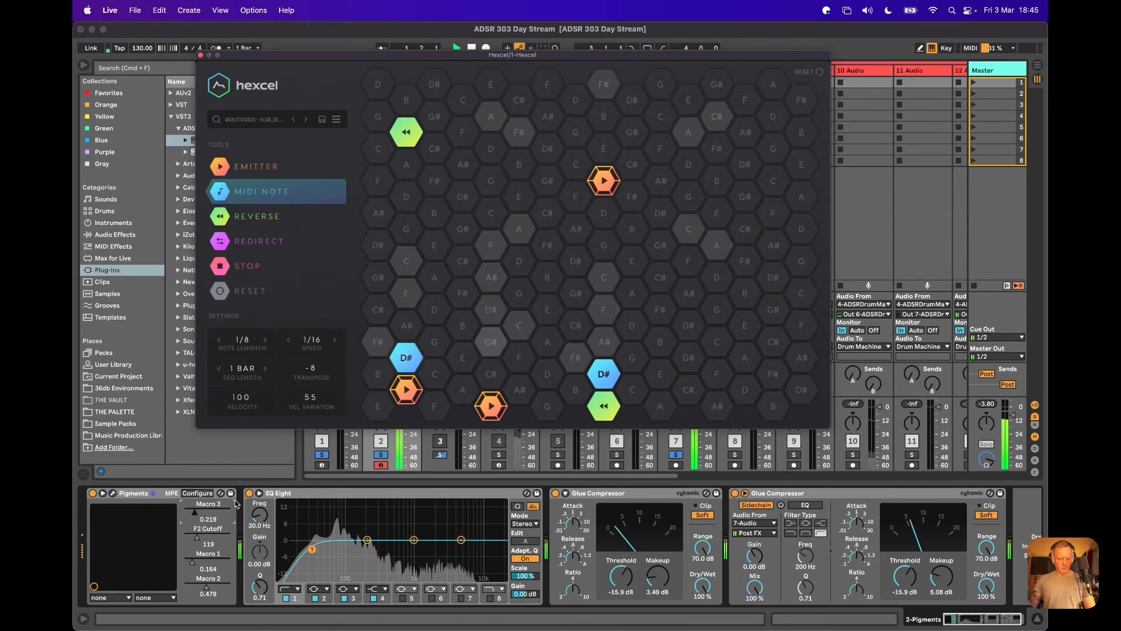
left_click_drag(200, 537, 201, 537)
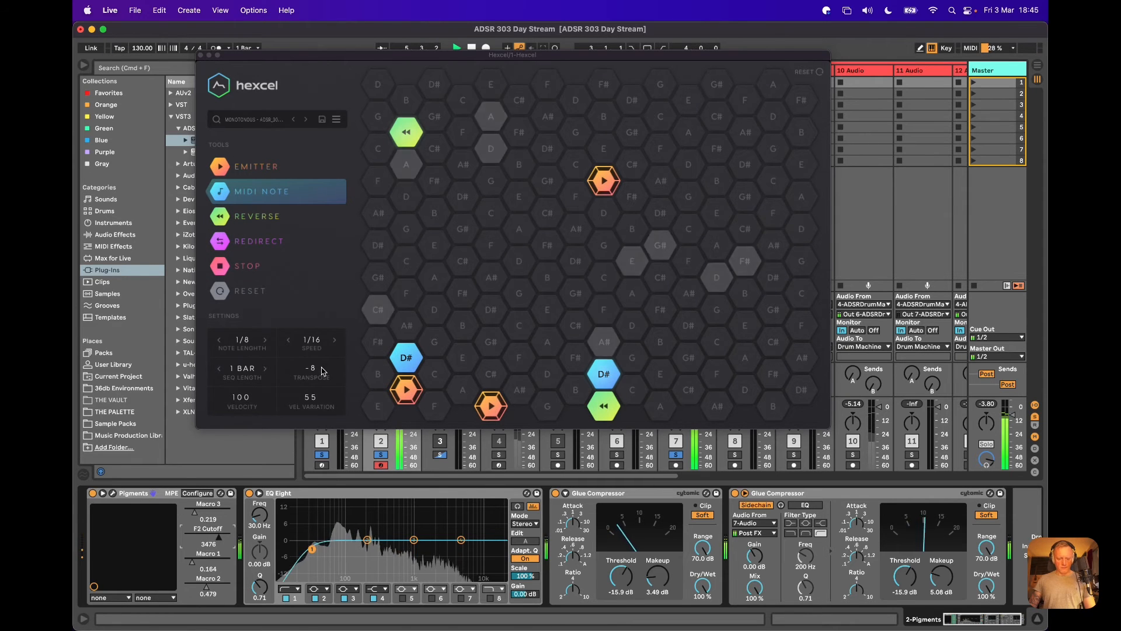
Preview Hexcel's Narcos preset, return to Monotonous, and audition it with the transpose set to -7.
left_click(306, 120)
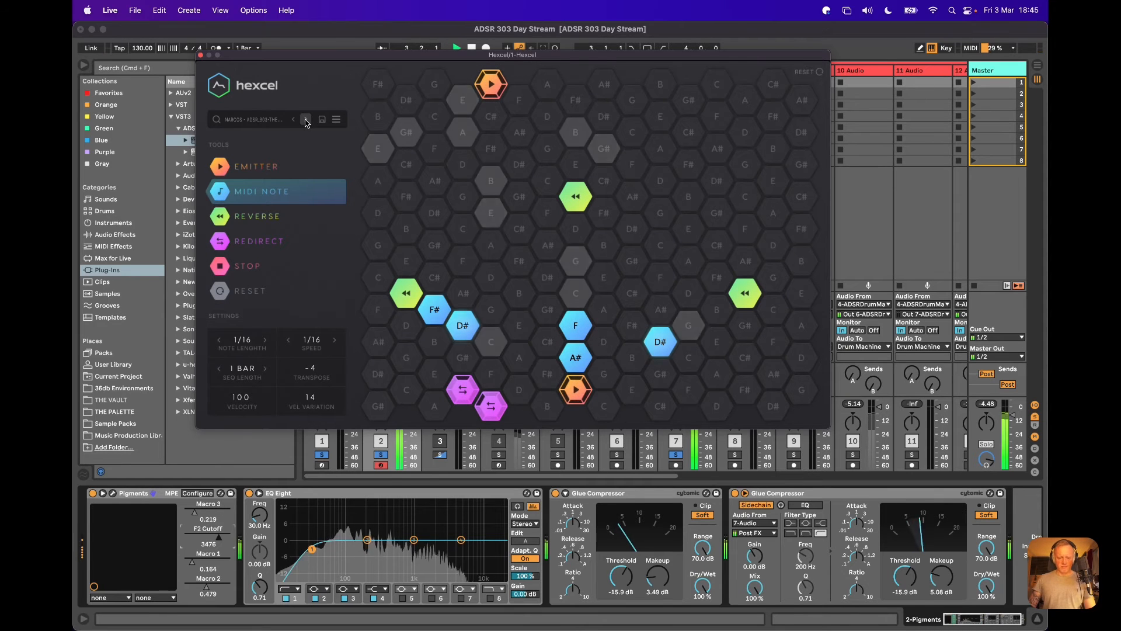
left_click(291, 119)
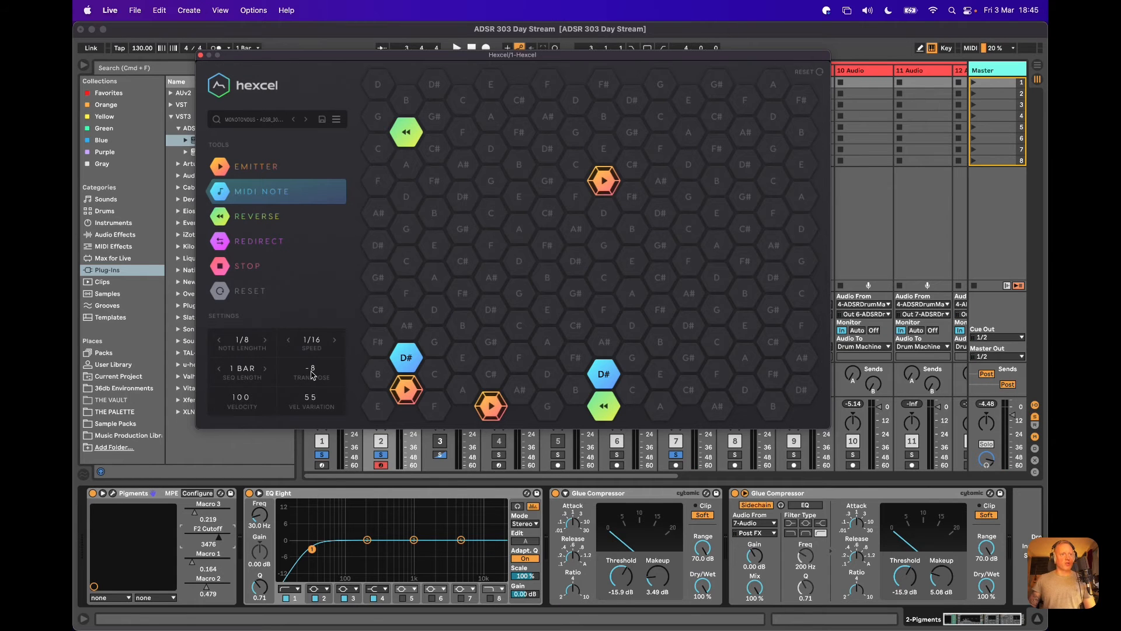
left_click_drag(314, 375, 319, 367)
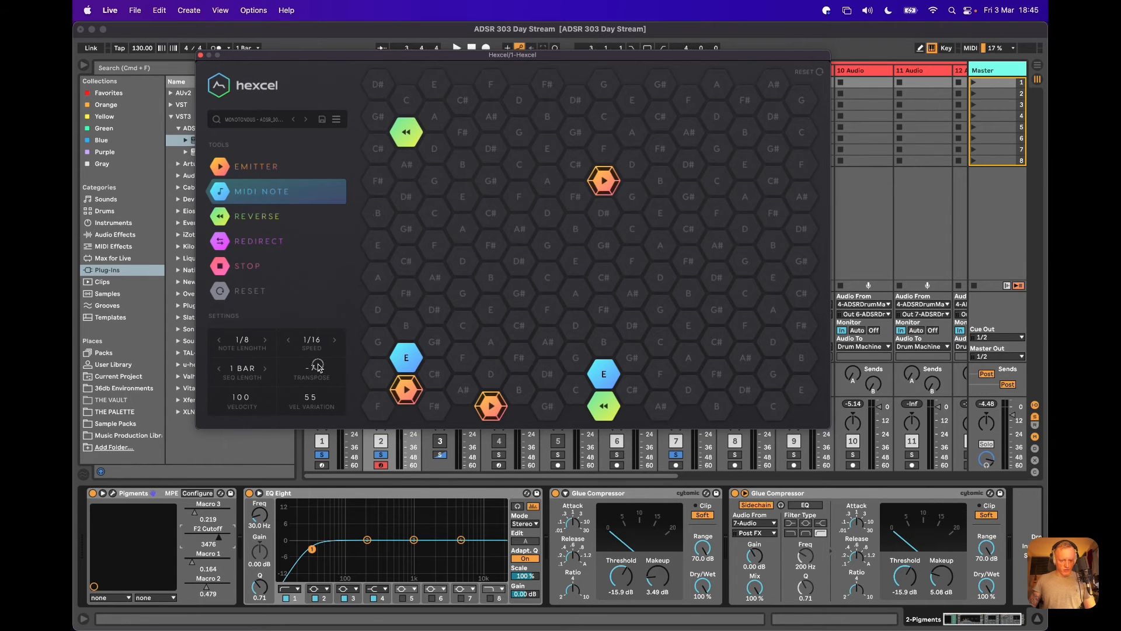
key("space")
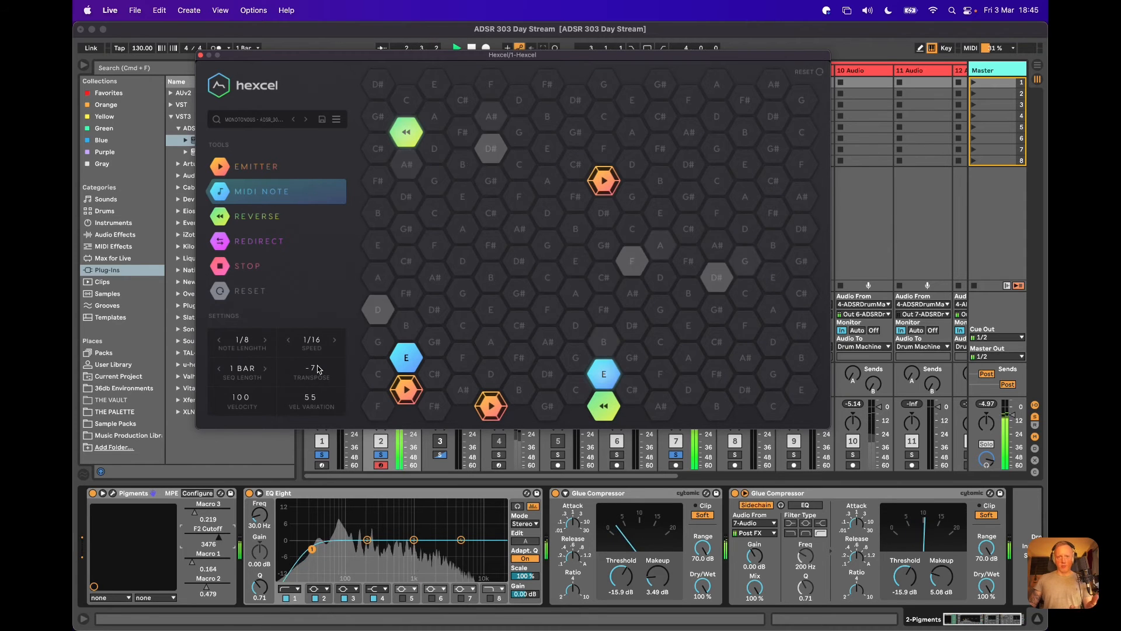
key("space")
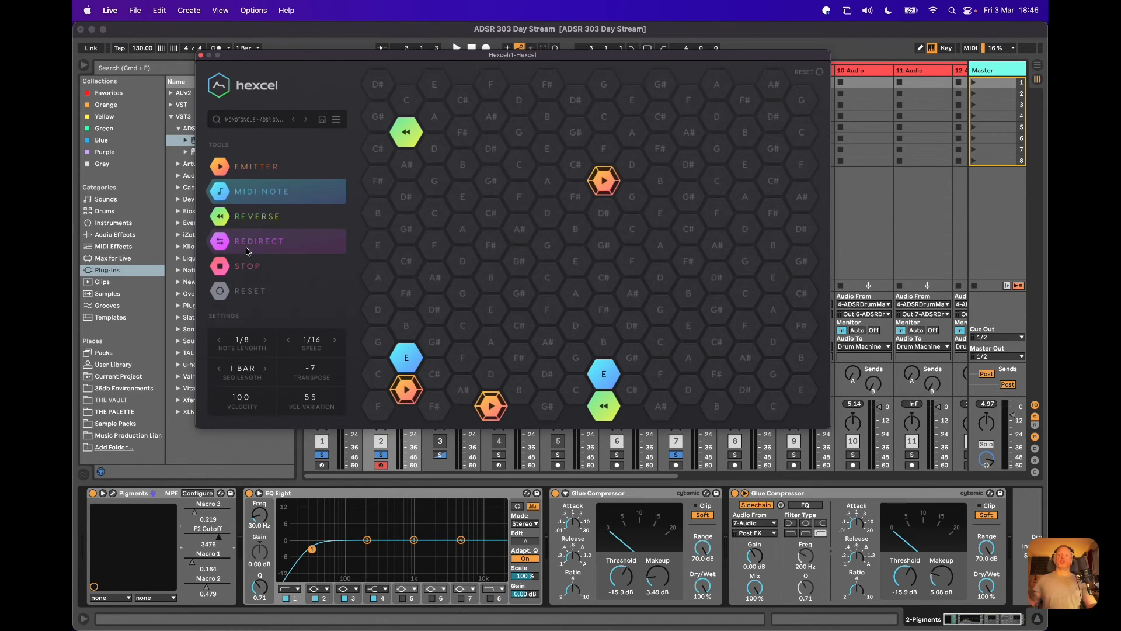
Advance Hexcel past Narcos to the Prodigy preset and audition its pattern, stopping playback at the end.
left_click(306, 120)
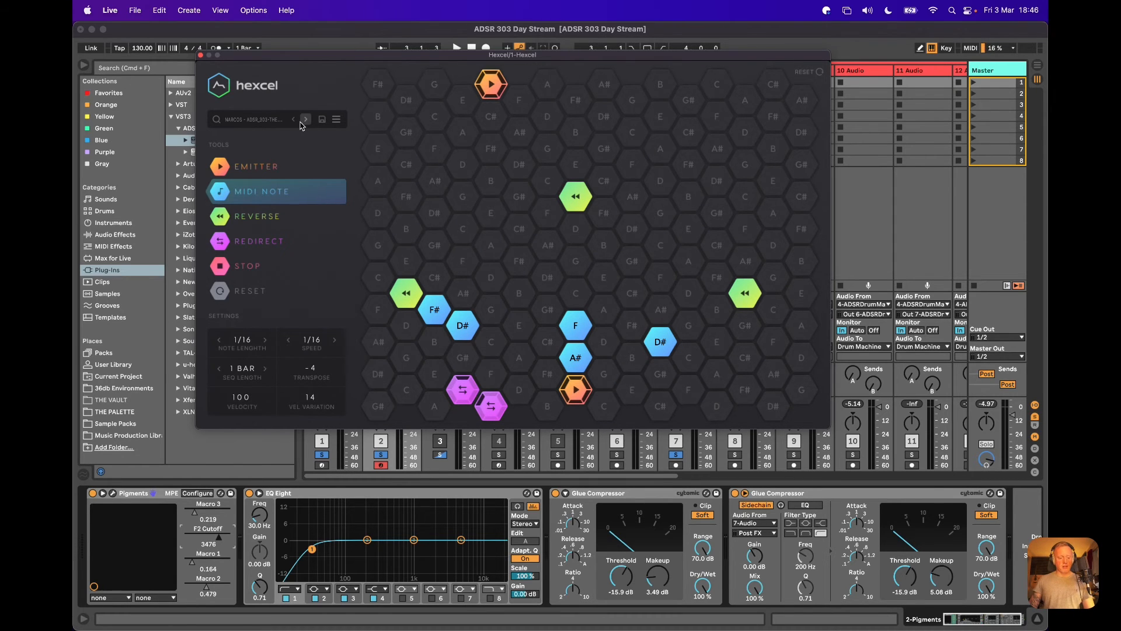
left_click(306, 120)
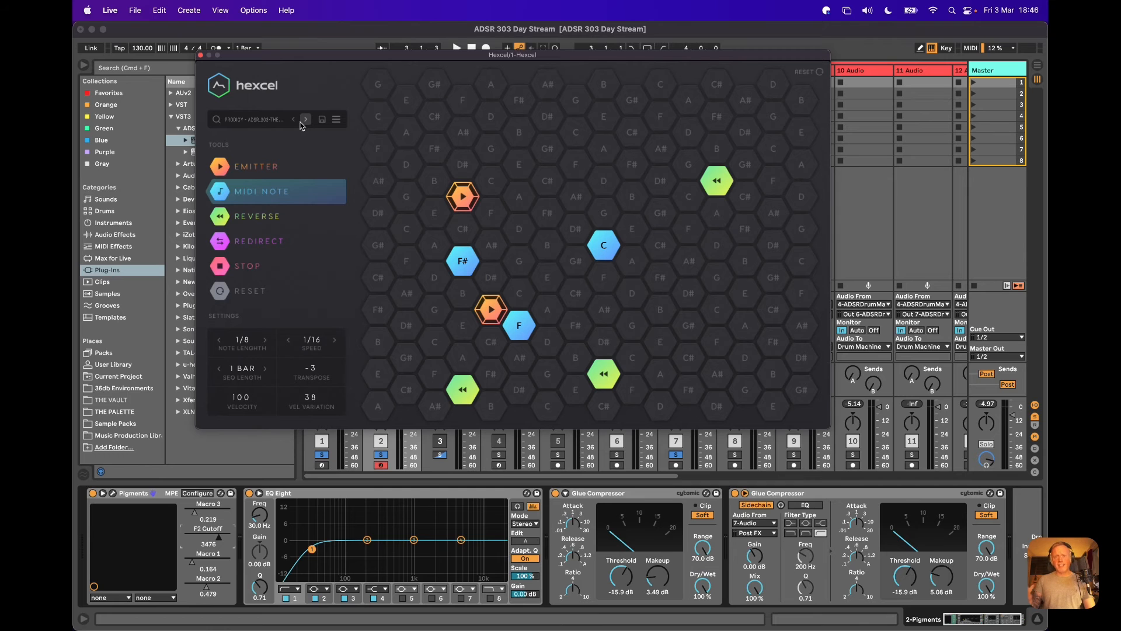
key("space")
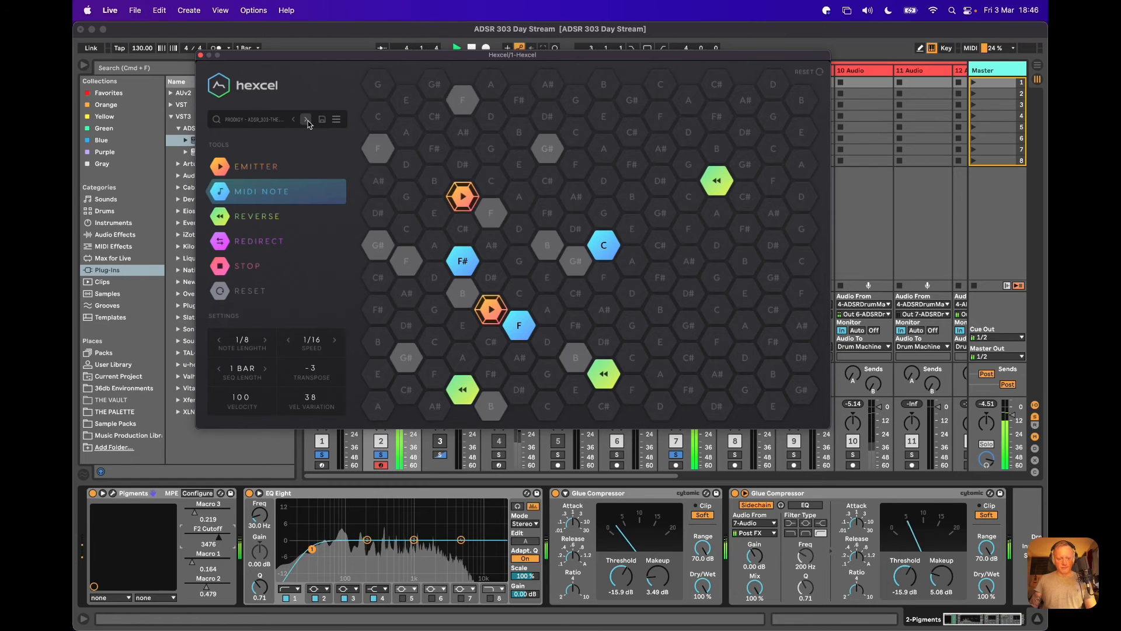
key("space")
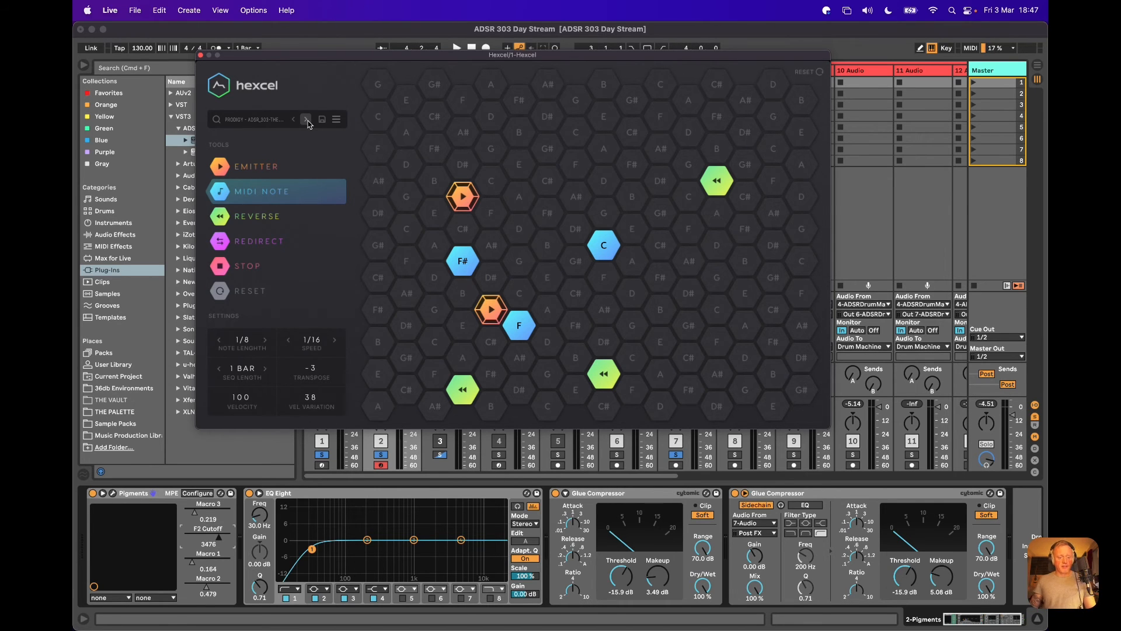
Resume playback and step through Hexcel's Rollin, Trance and Uplifting presets to compare their patterns.
key("space")
left_click(307, 122)
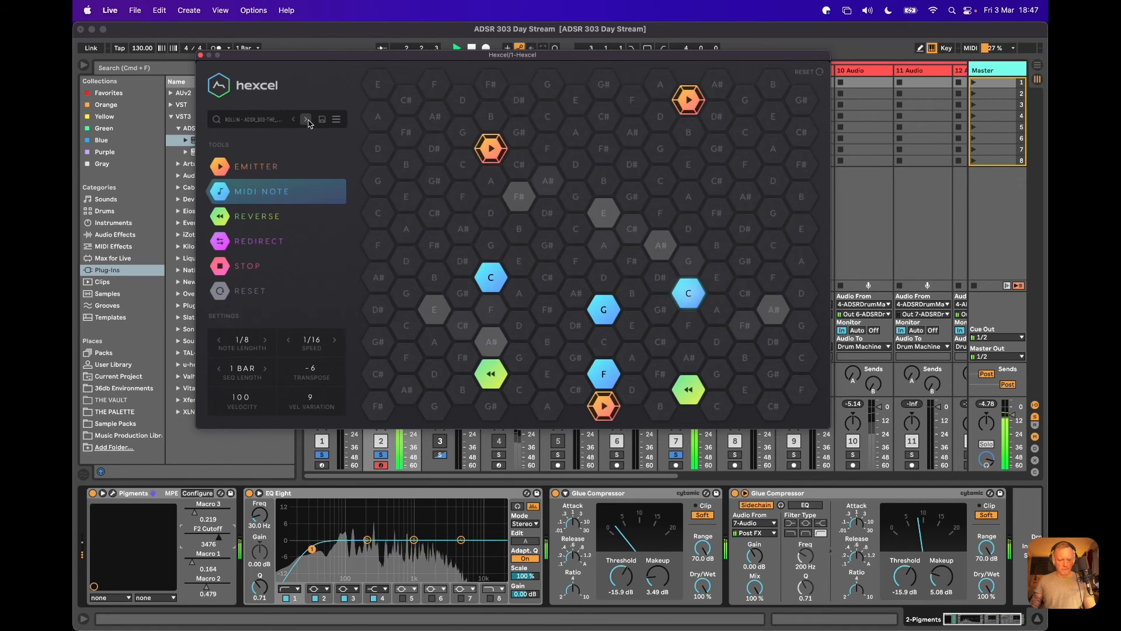
left_click(307, 121)
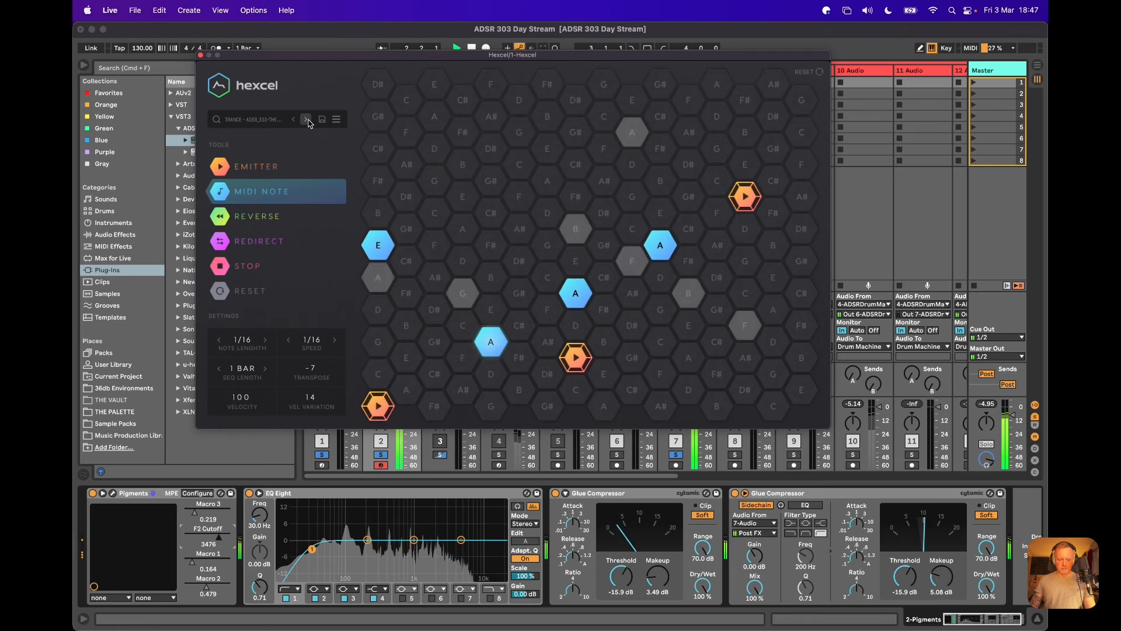
left_click(308, 121)
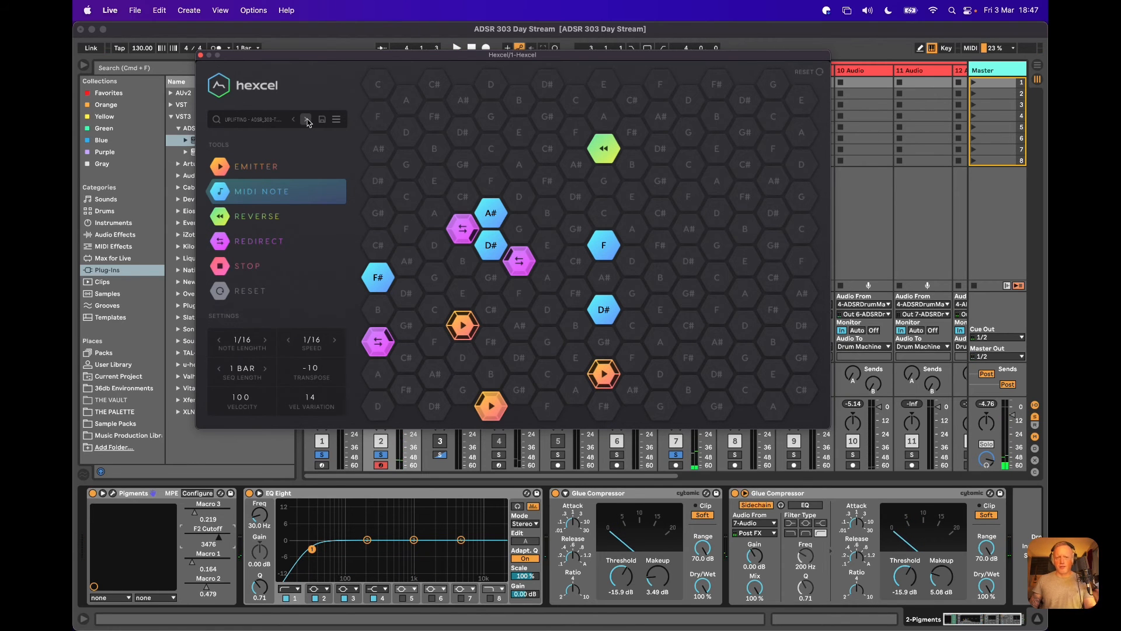
left_click(308, 120)
Load the Monotonous preset from the 303 - The Annual for Hexcel folder, with its transpose at -7.
left_click(252, 124)
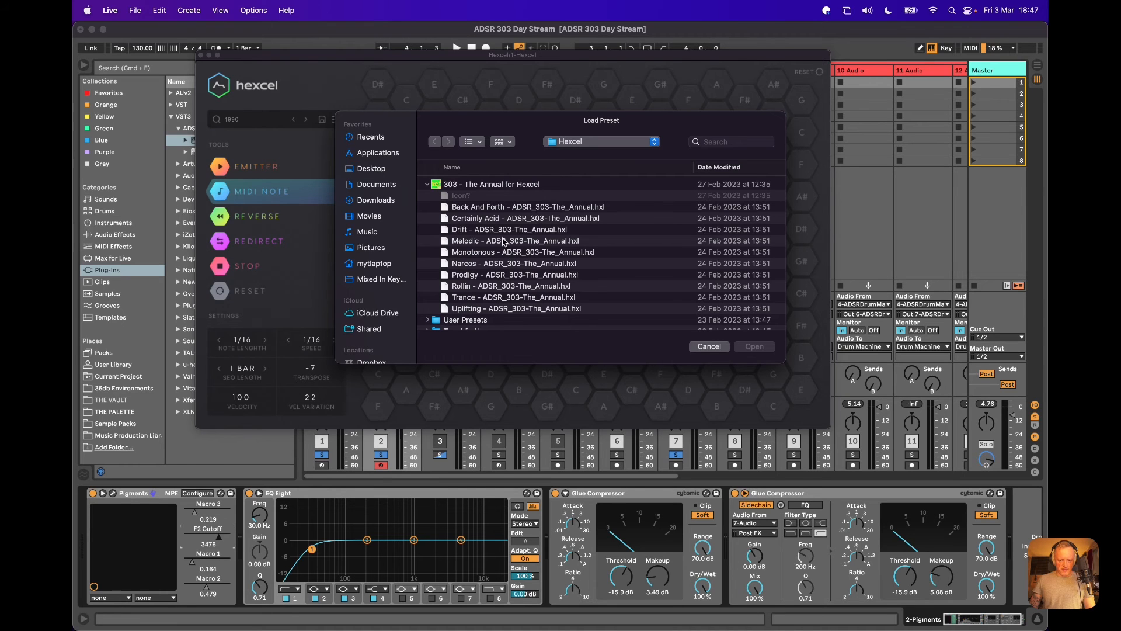
double_click(468, 255)
scroll(314, 369, "up", 2)
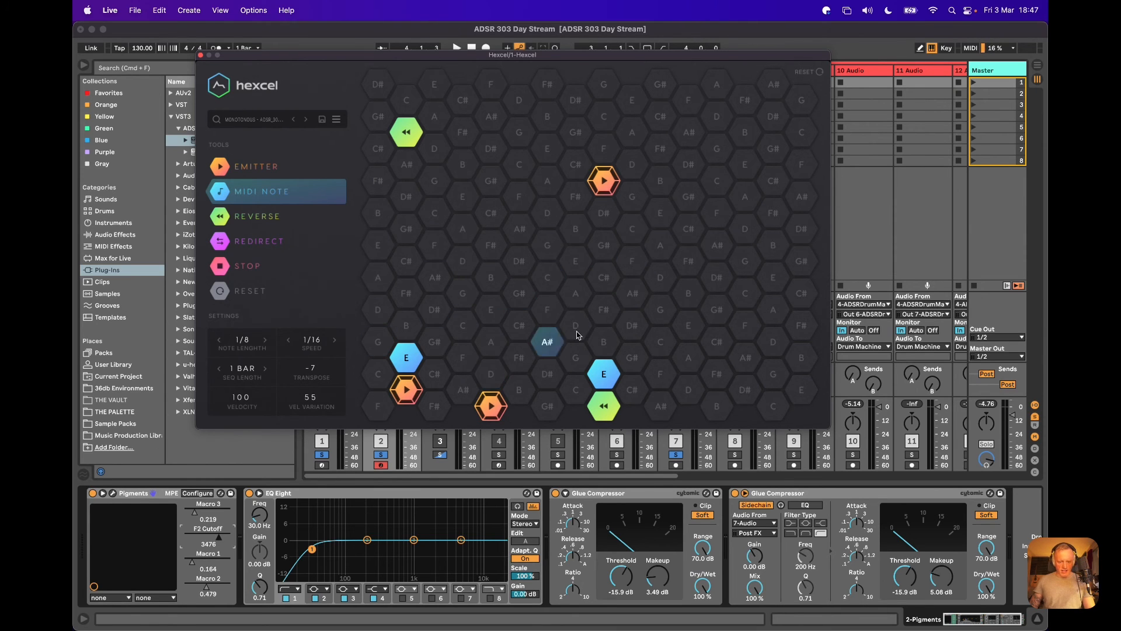
Start playback and add two E MIDI notes to Hexcel's grid, one upper right and one lower left of centre.
key("space")
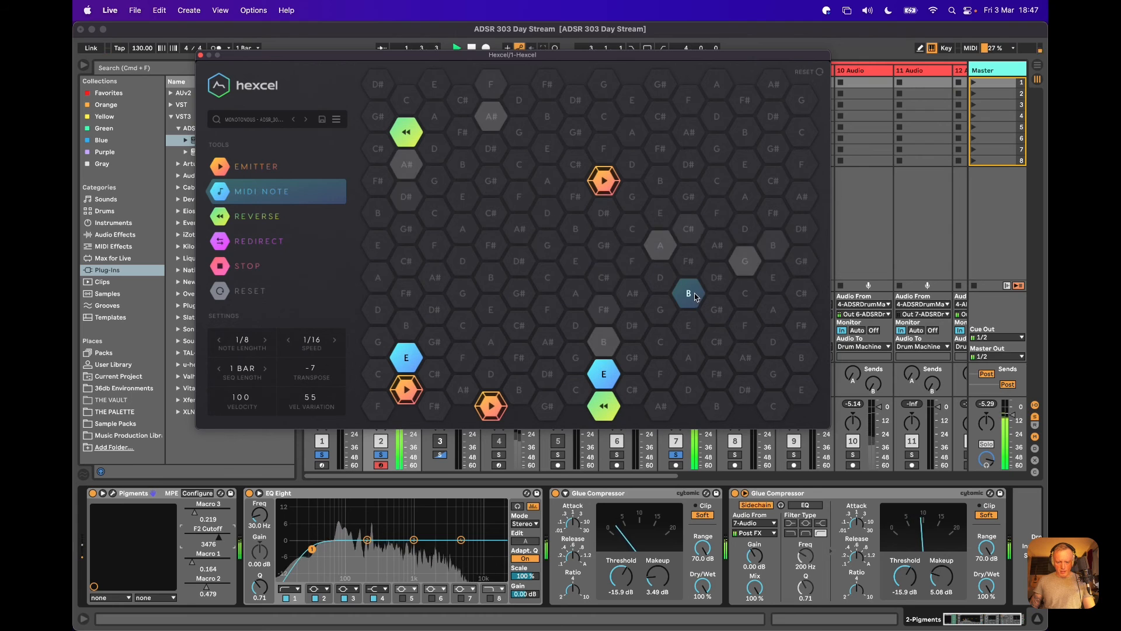
left_click(660, 213)
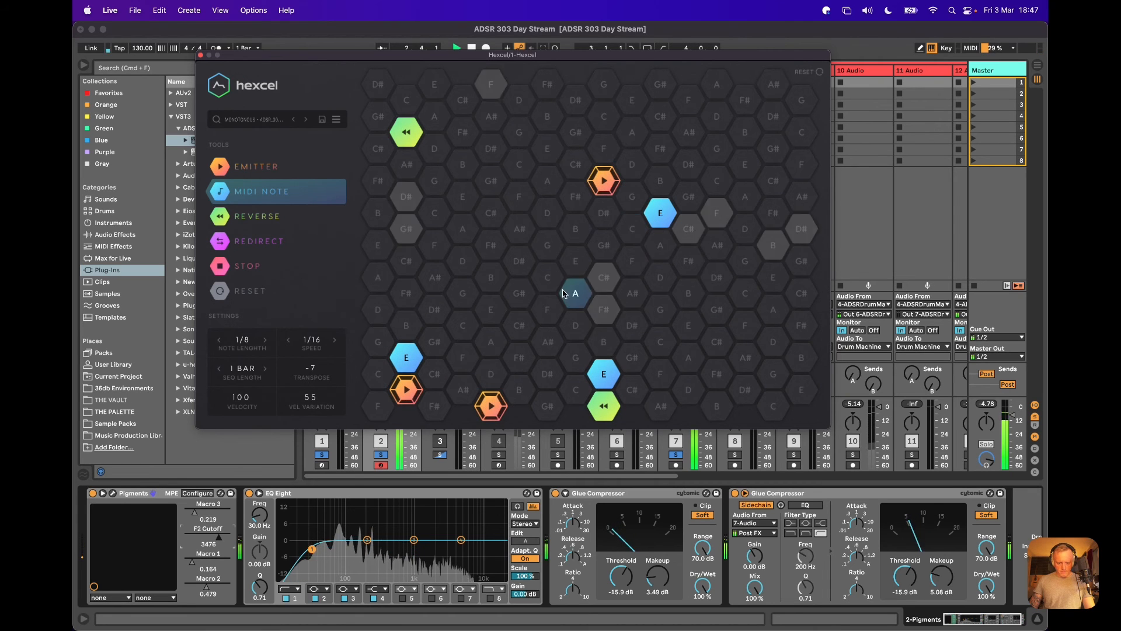
left_click(491, 311)
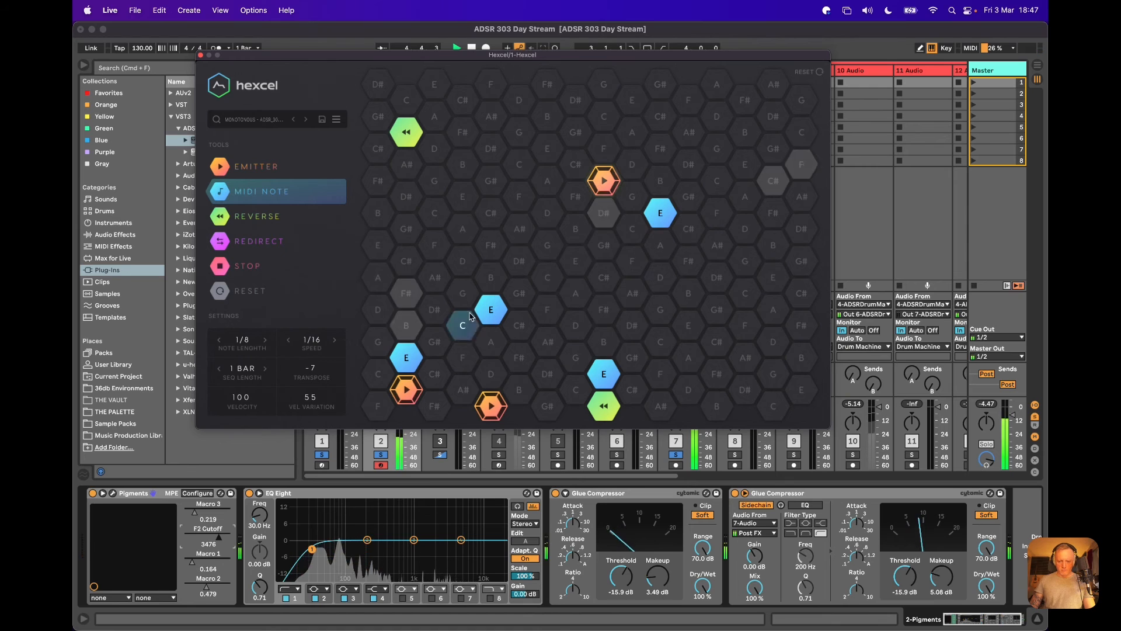
Raise the exposed Pigments Macro 3 parameter to 0.507 and close the Hexcel plug-in window.
left_click(197, 514)
mouse_move(196, 514)
left_mouse_down()
mouse_move(221, 513)
mouse_move(206, 514)
left_mouse_up()
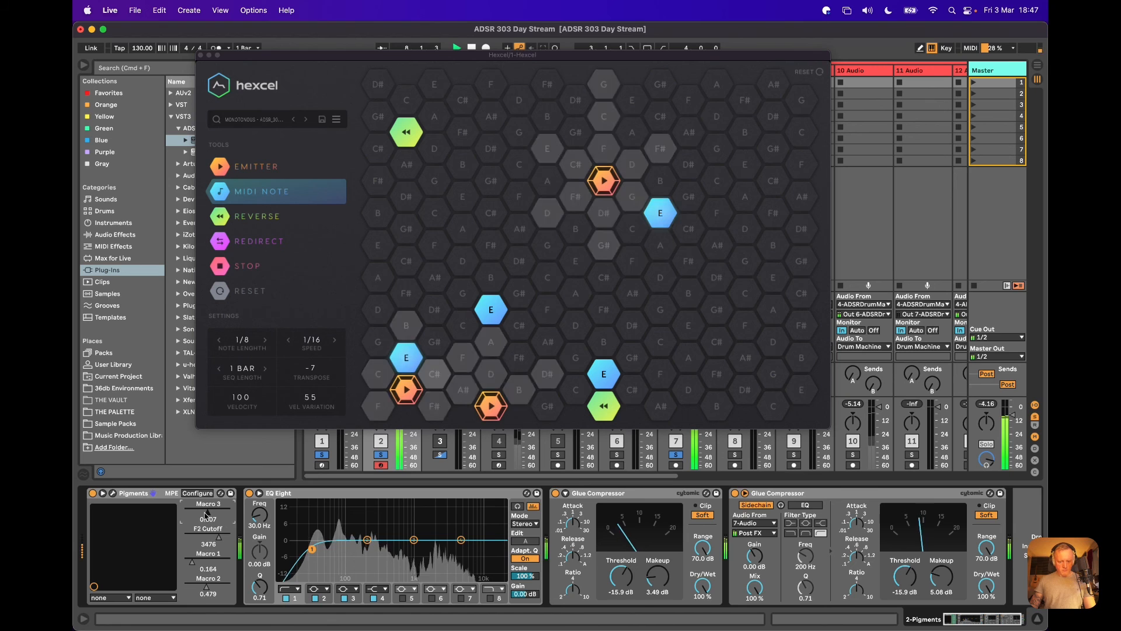
left_click(200, 55)
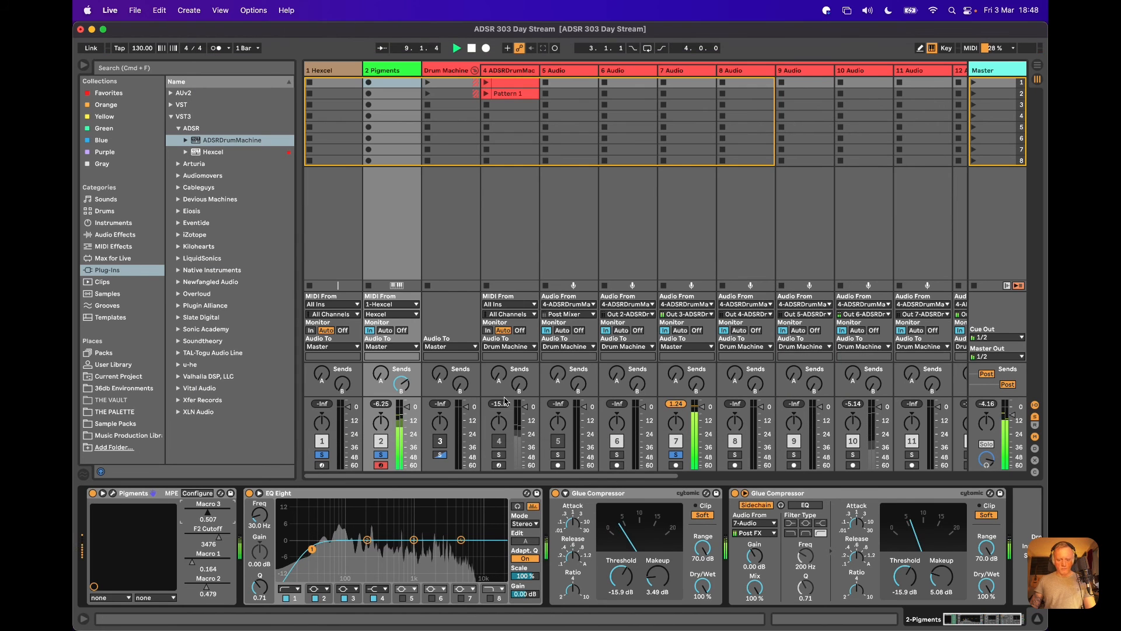
Solo the Drum Machine group so the drums play with the synth, and show the return tracks.
left_click_drag(654, 478, 898, 466)
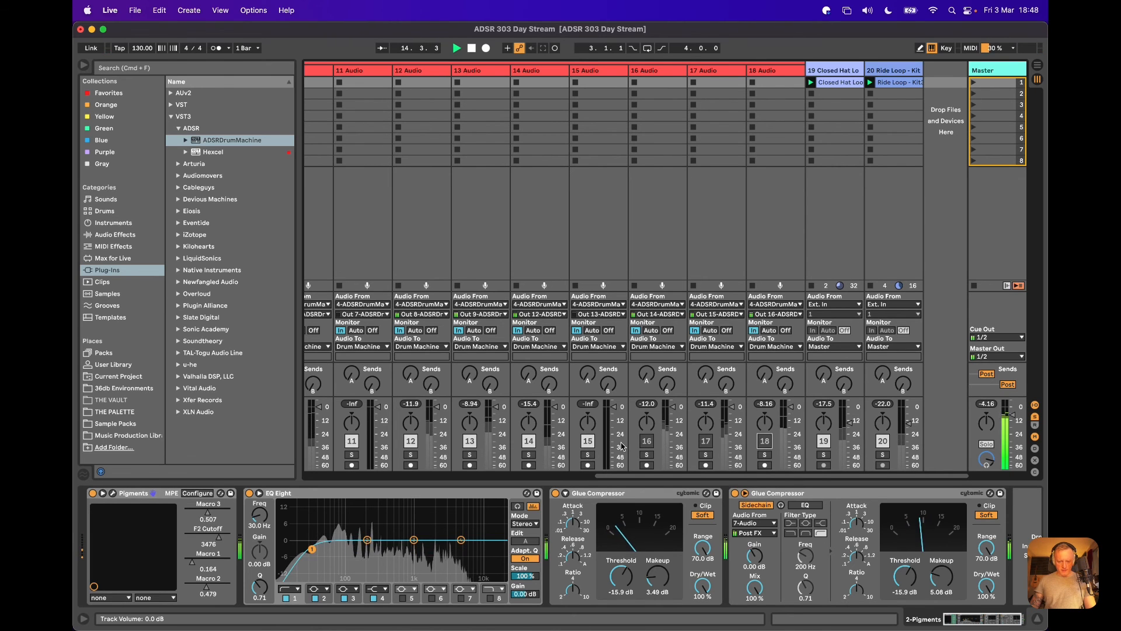
scroll(622, 447, "left", 10)
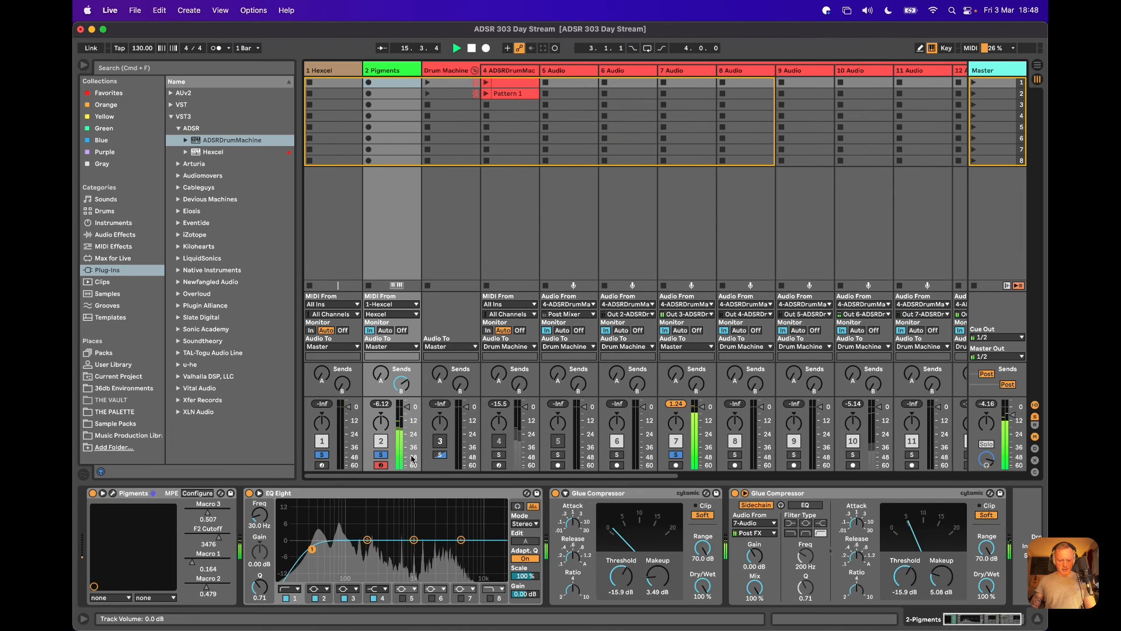
left_click(440, 456)
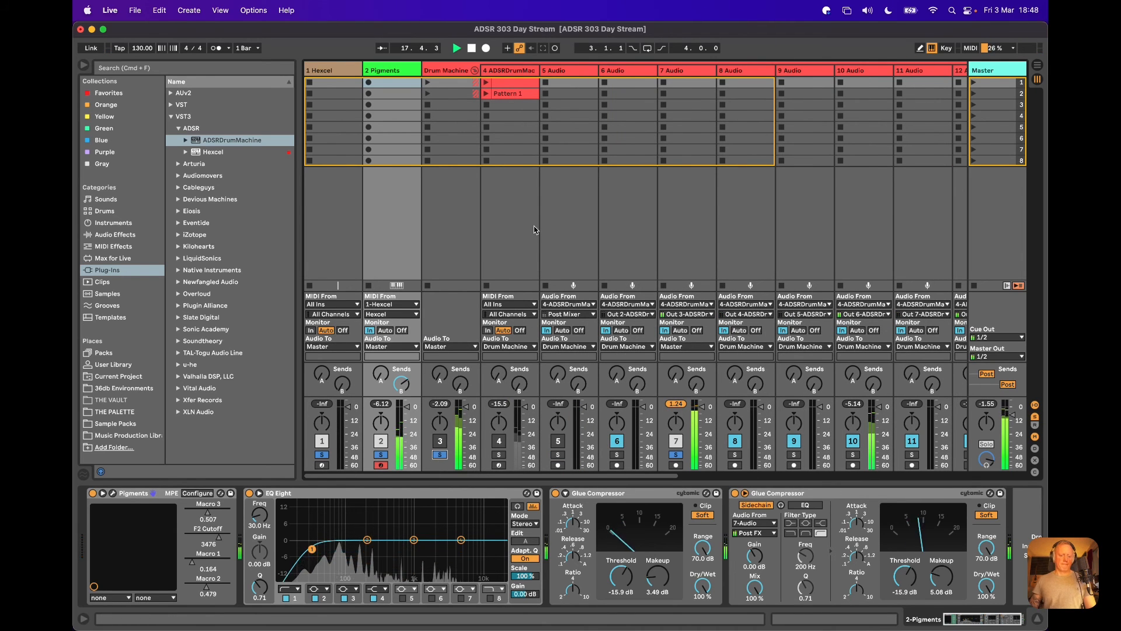
left_click(1033, 424)
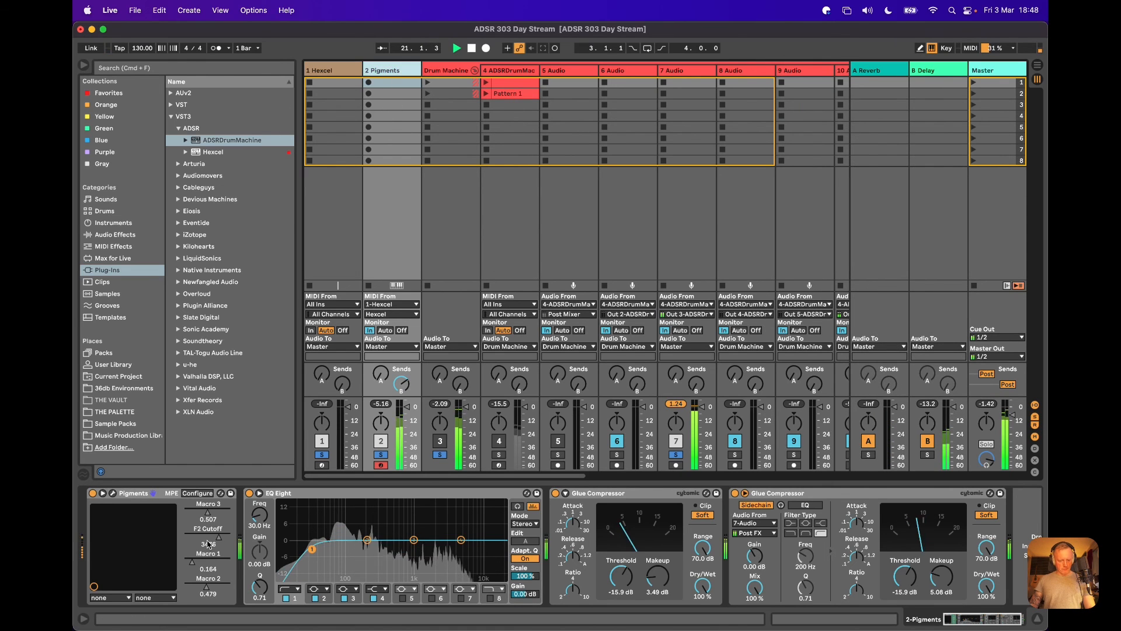
Sweep the exposed Pigments parameters during playback, leaving Macro 3 at 1.00, F2 Cutoff at 20000, Macro 1 at 0.904 and Macro 2 at 0.753.
left_click_drag(208, 544, 210, 537)
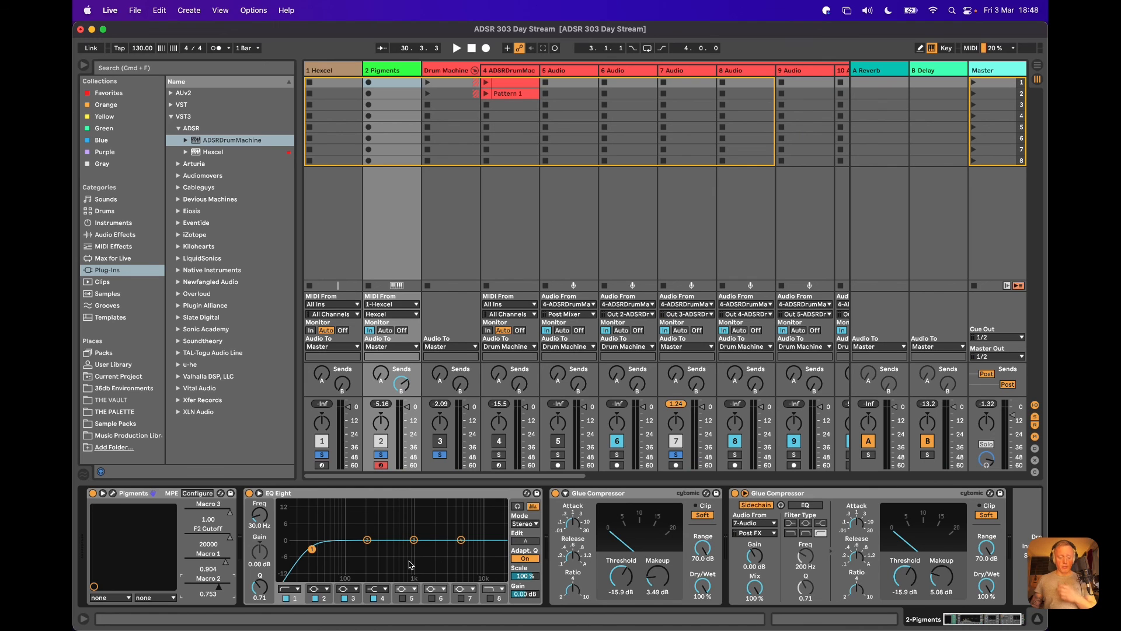
Examine the Pigments track's two Glue Compressors with their sidechain sections, the 7 Audio track's effects and the B Delay return.
left_click(566, 493)
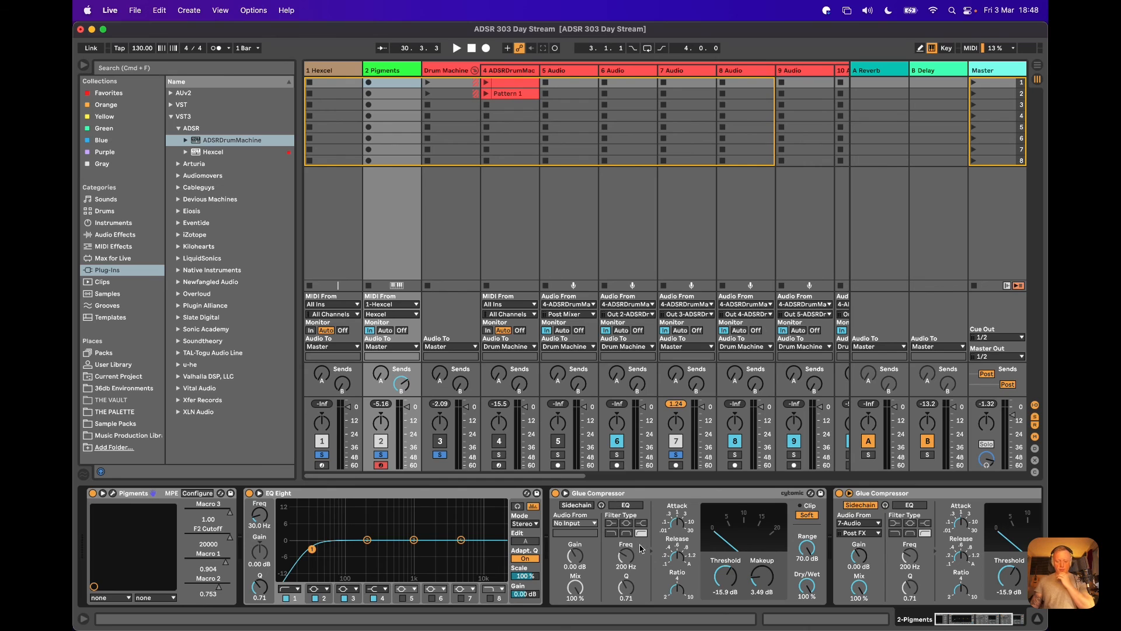
scroll(641, 548, "right", 5)
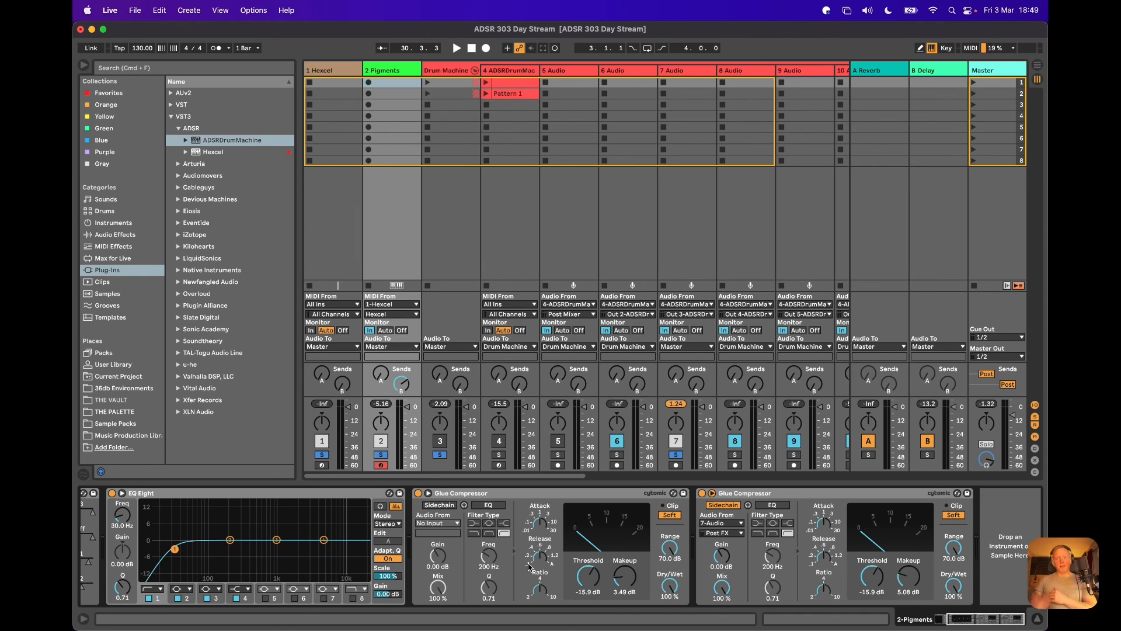
left_click(862, 496)
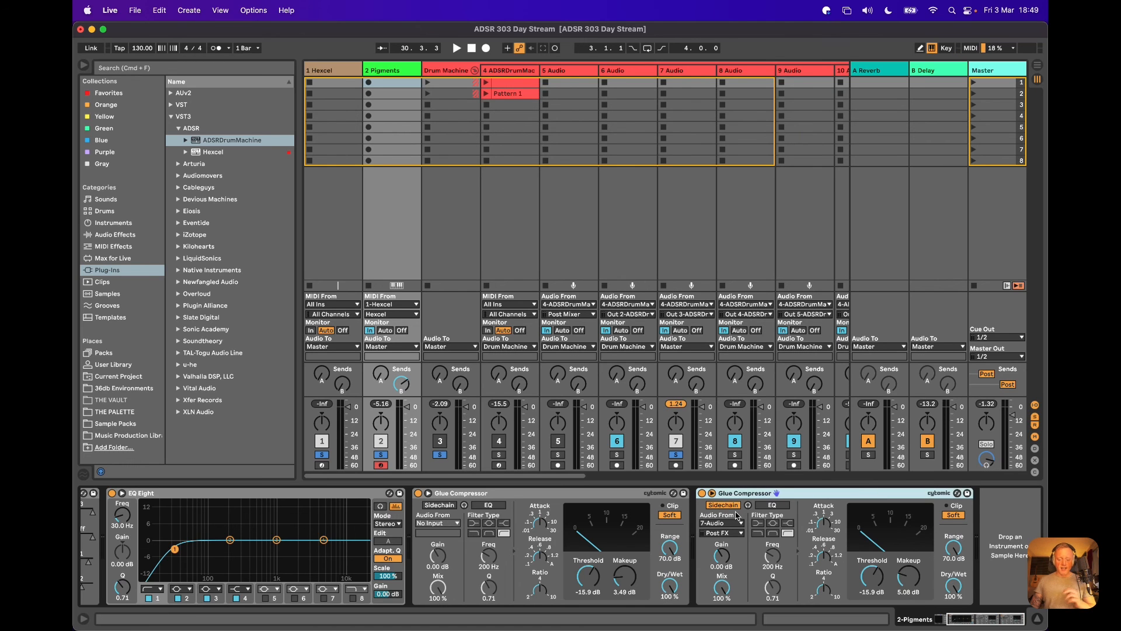
left_click(693, 74)
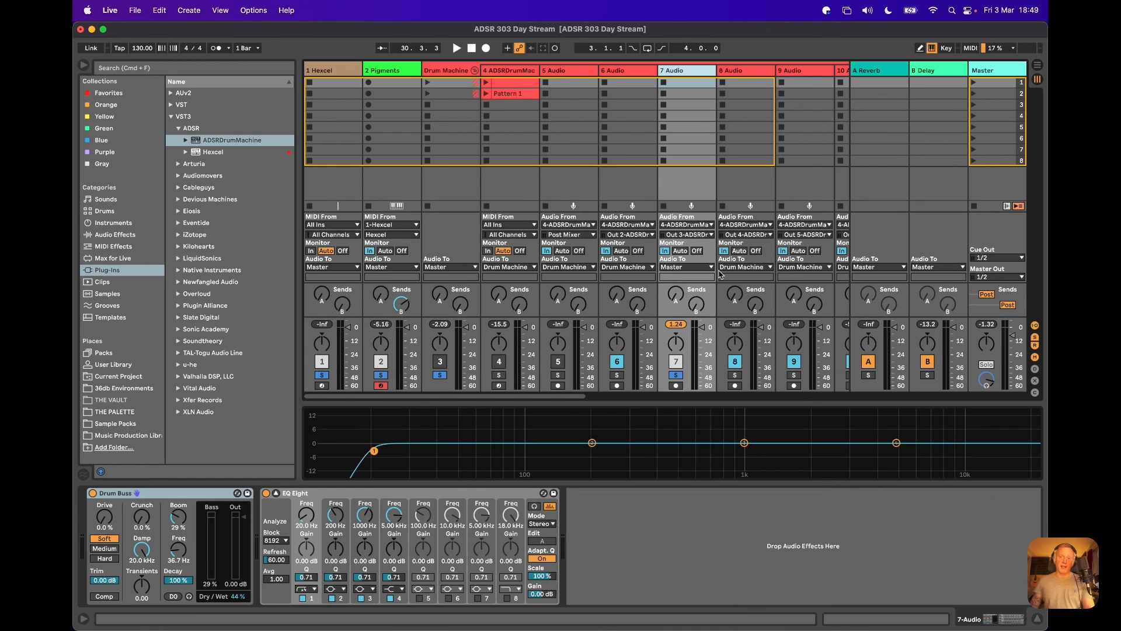
scroll(723, 250, "right", 10)
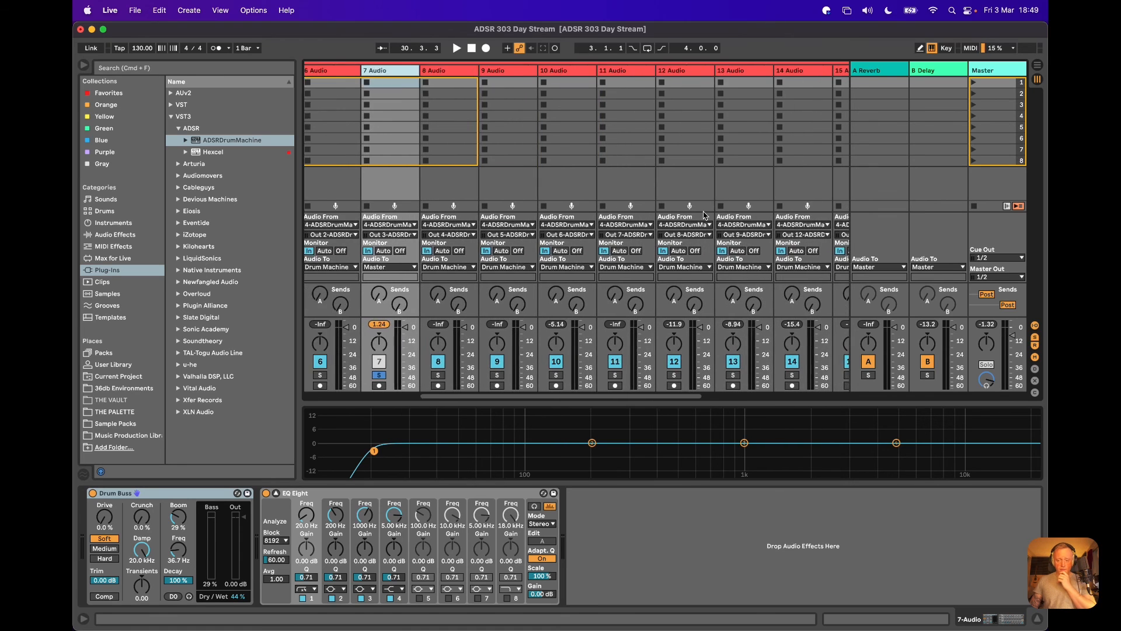
scroll(705, 215, "right", 5)
left_click(940, 76)
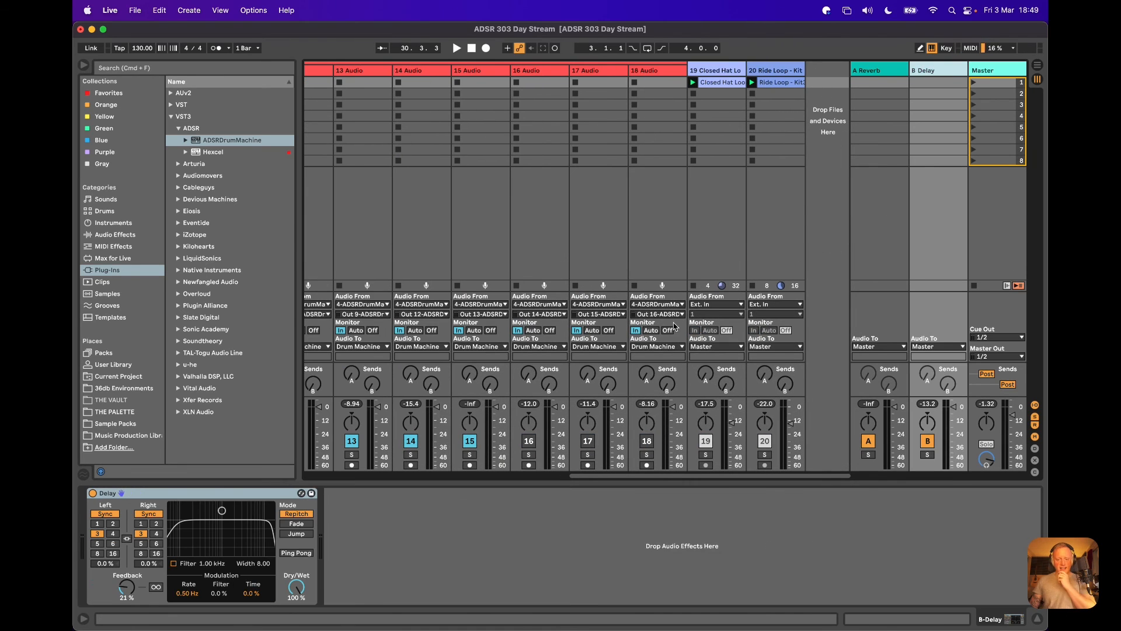